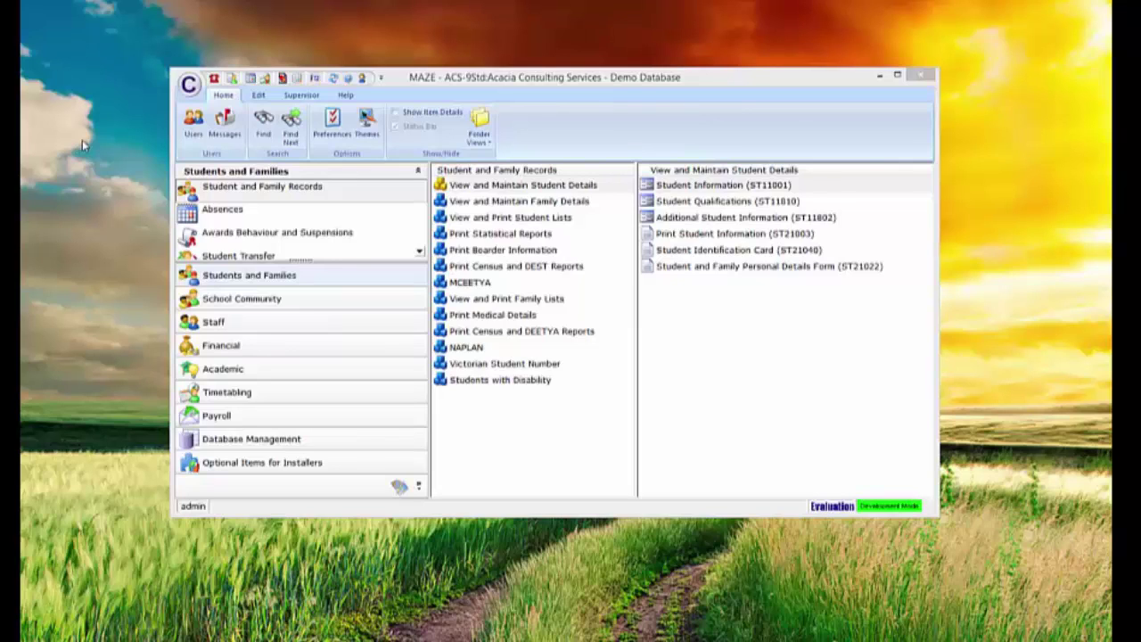
Select Student Information (ST11001) in the View and Maintain Student Details list.
left_click(679, 185)
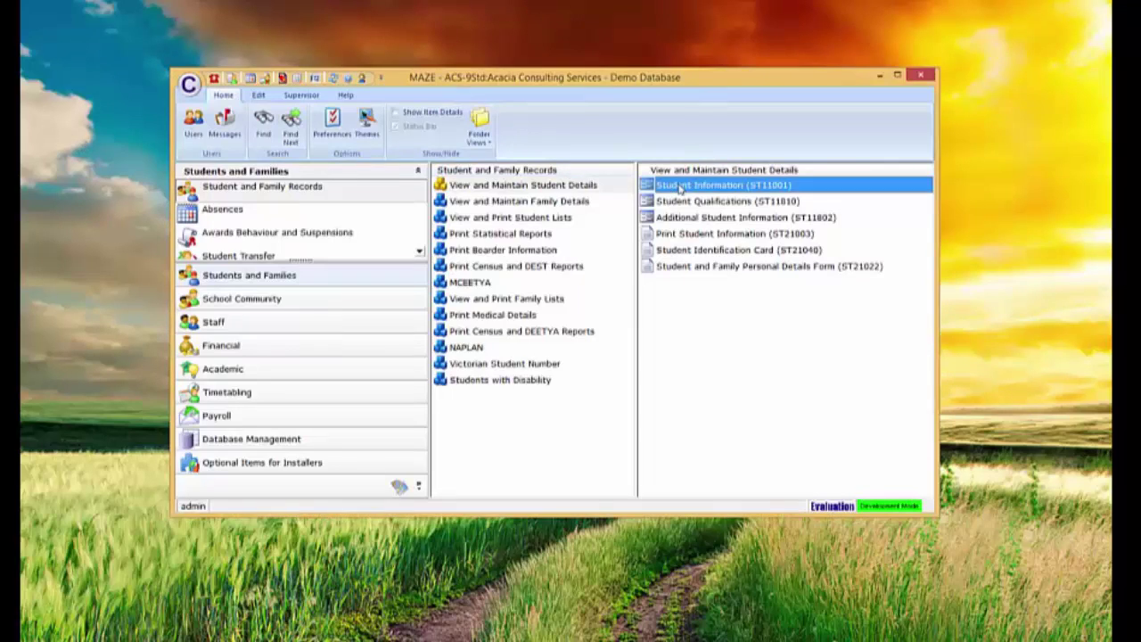
Open Student Information and search for student keys starting with A, returning 58 students.
double_click(665, 184)
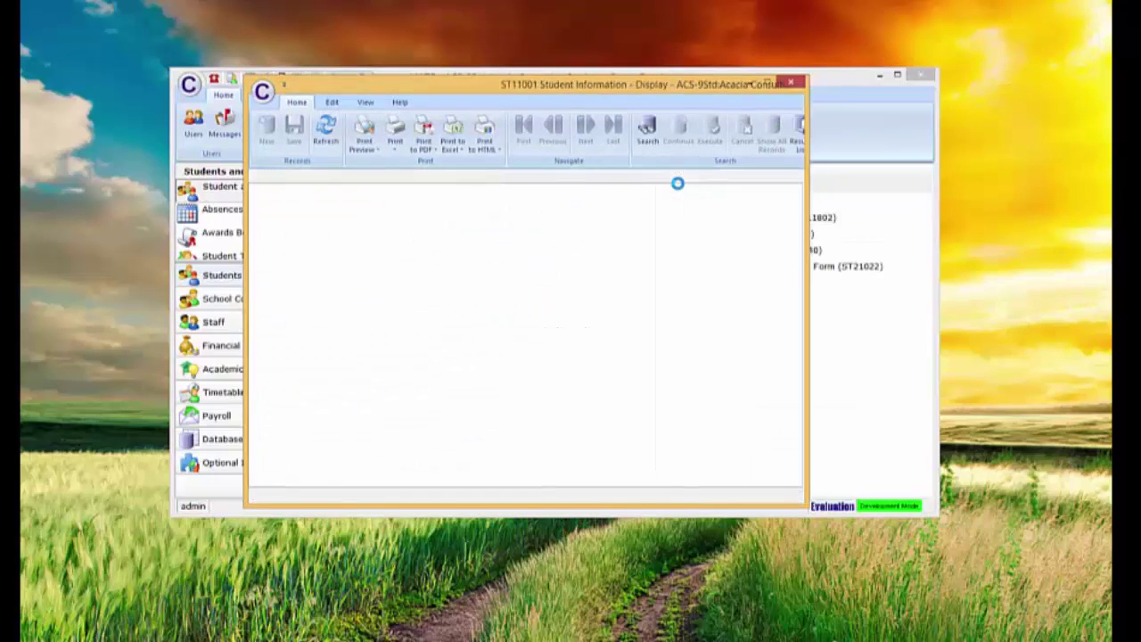
left_click(660, 120)
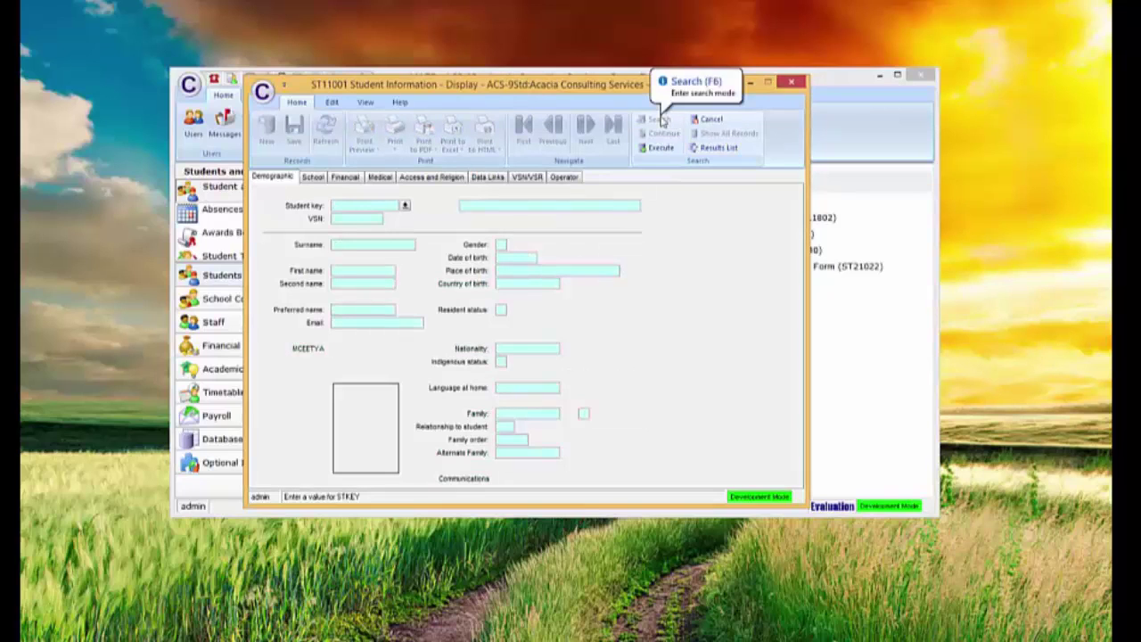
type("A")
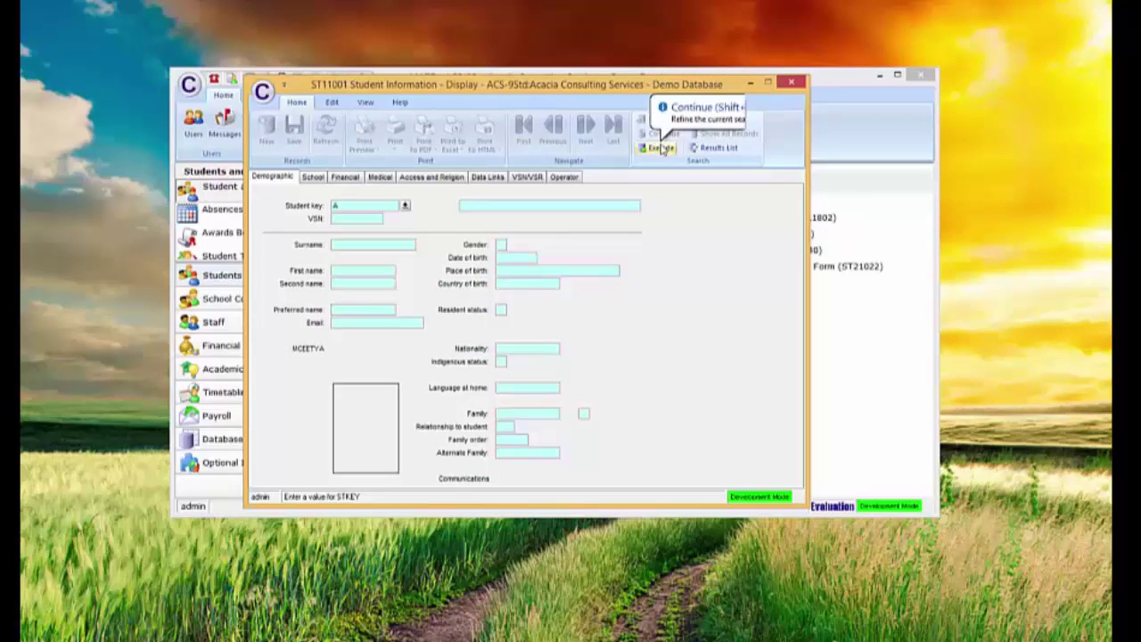
left_click(661, 149)
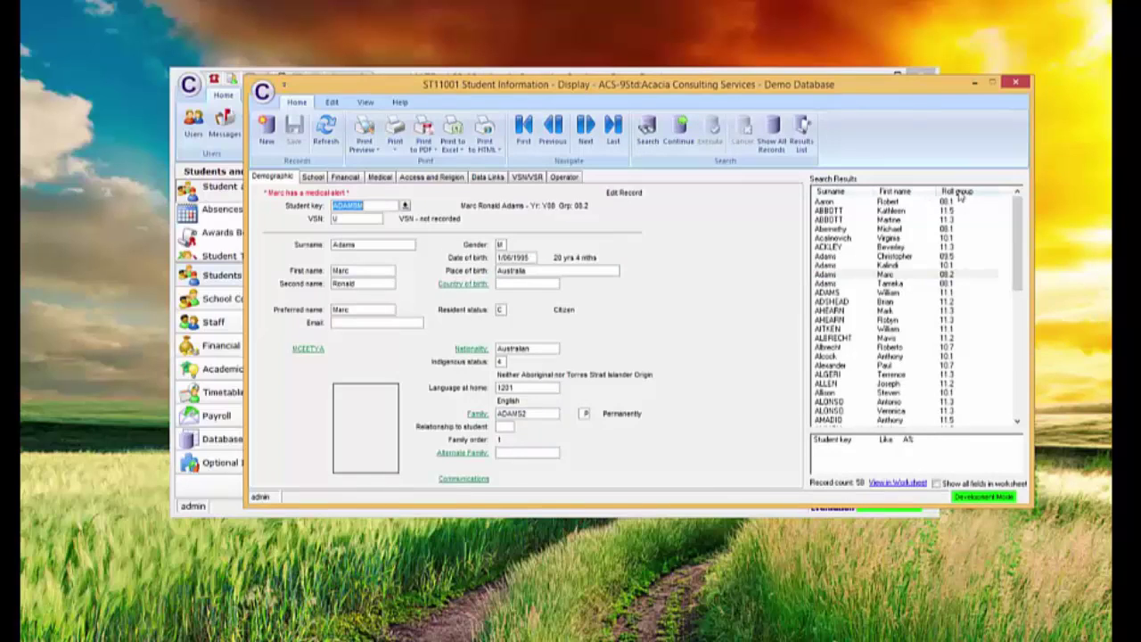
Make the results list show key, surname and first name by adding Key and removing Roll group.
left_click(986, 267)
right_click(986, 267)
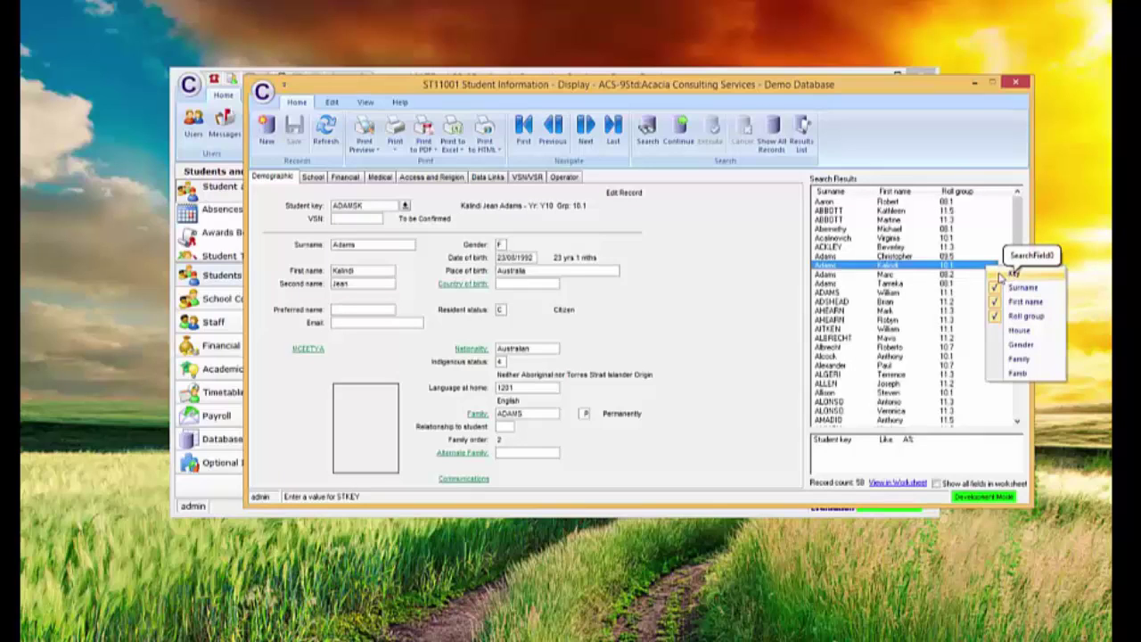
left_click(1003, 273)
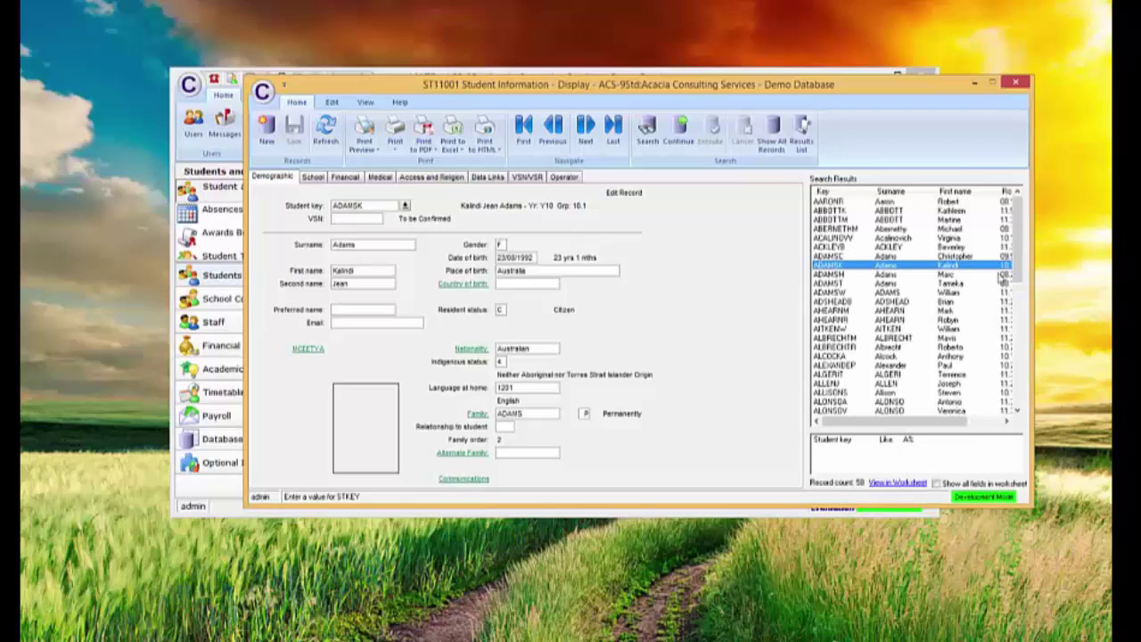
left_click(994, 275)
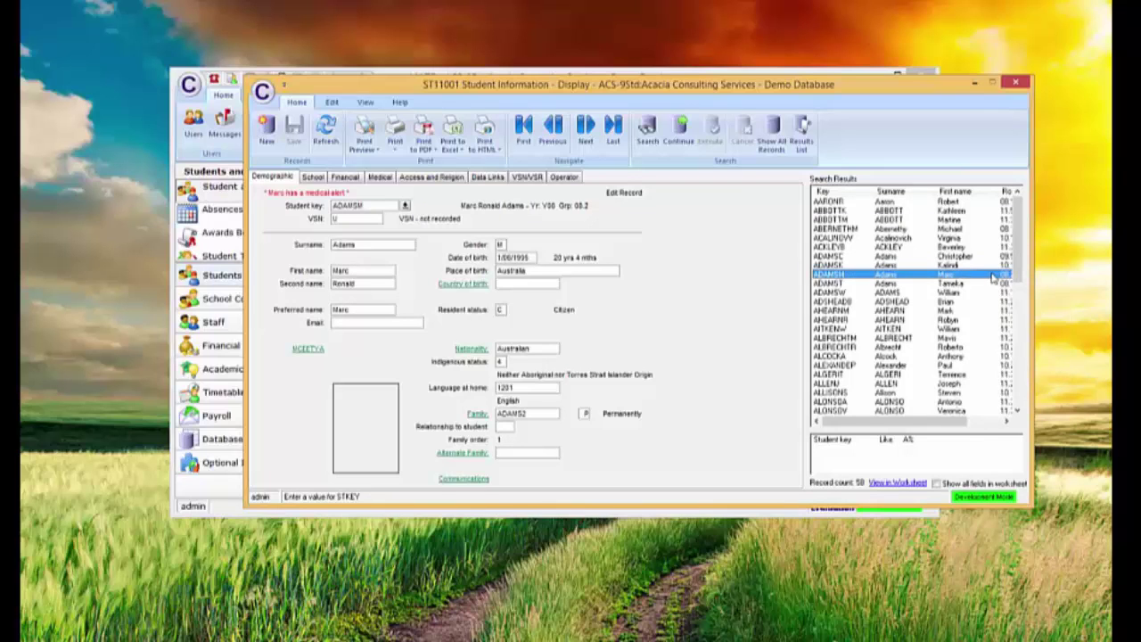
right_click(994, 275)
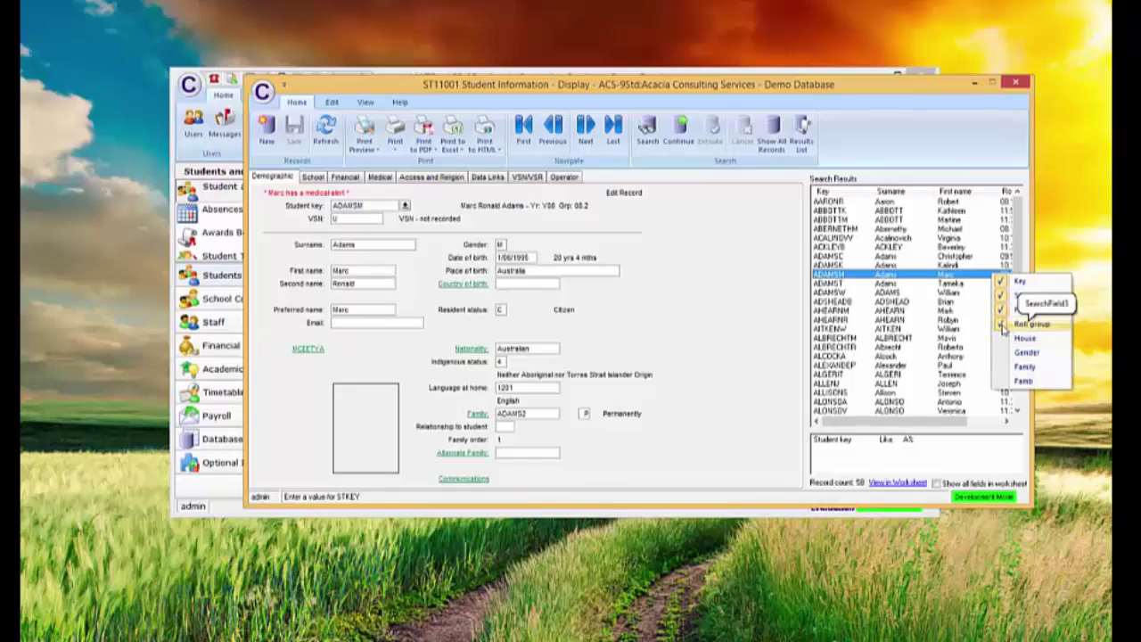
left_click(1006, 325)
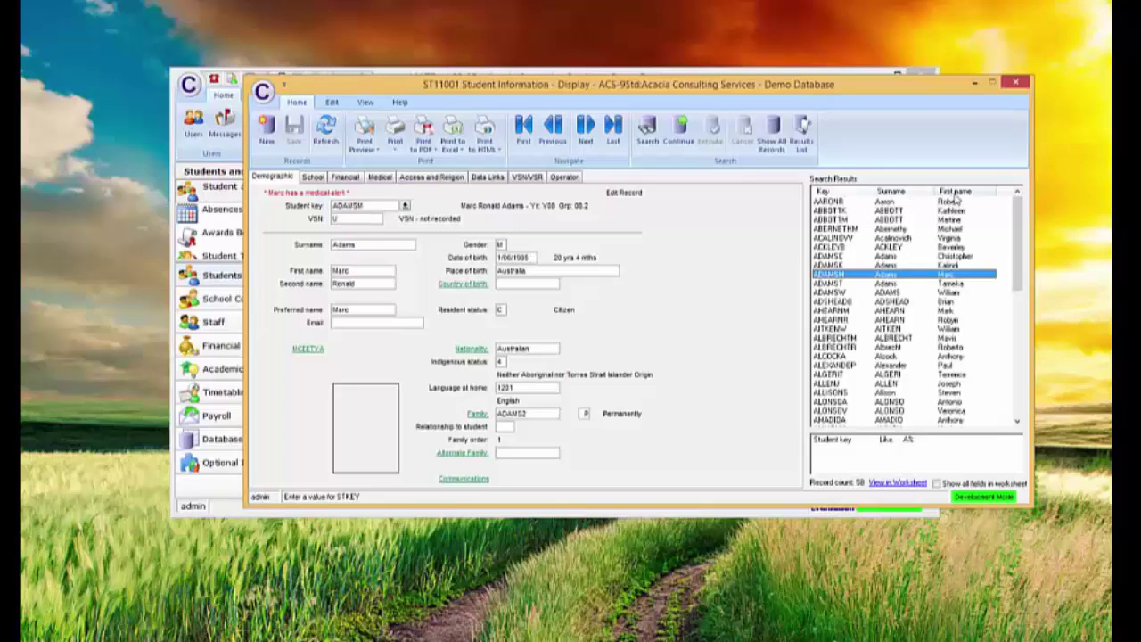
Sort the search results by First name, then Surname, then Key descending.
left_click(955, 192)
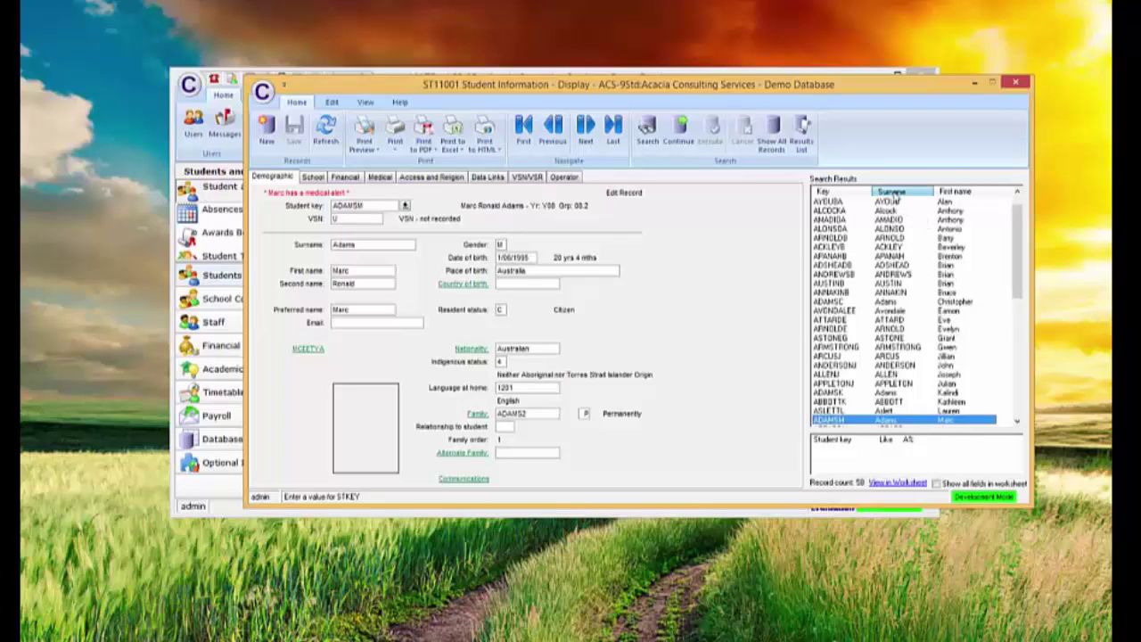
left_click(894, 192)
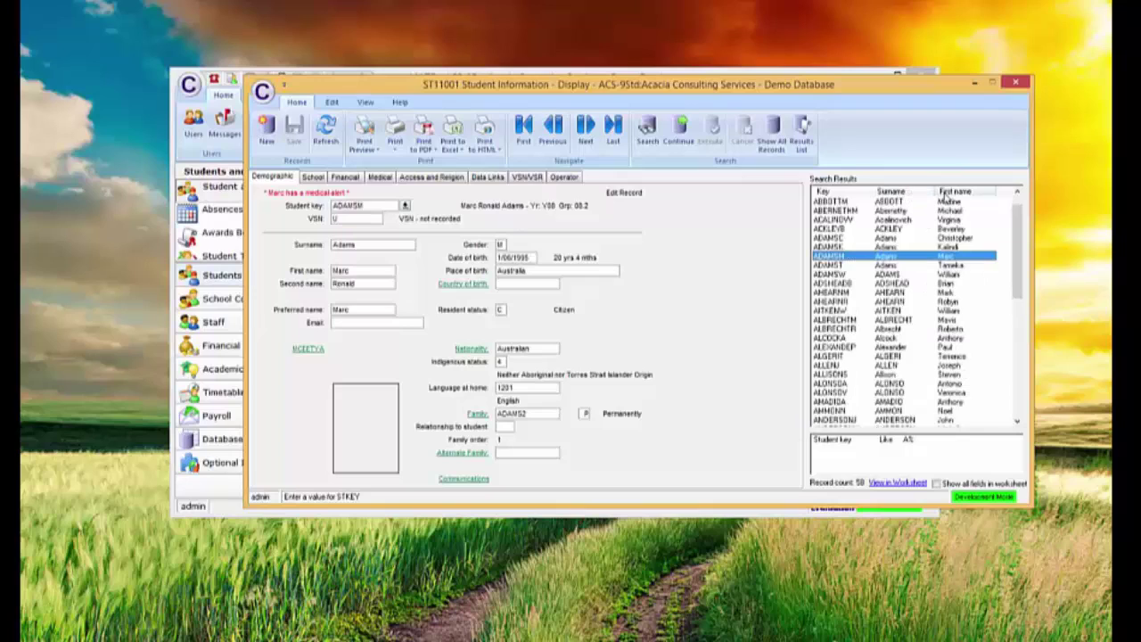
left_click(822, 192)
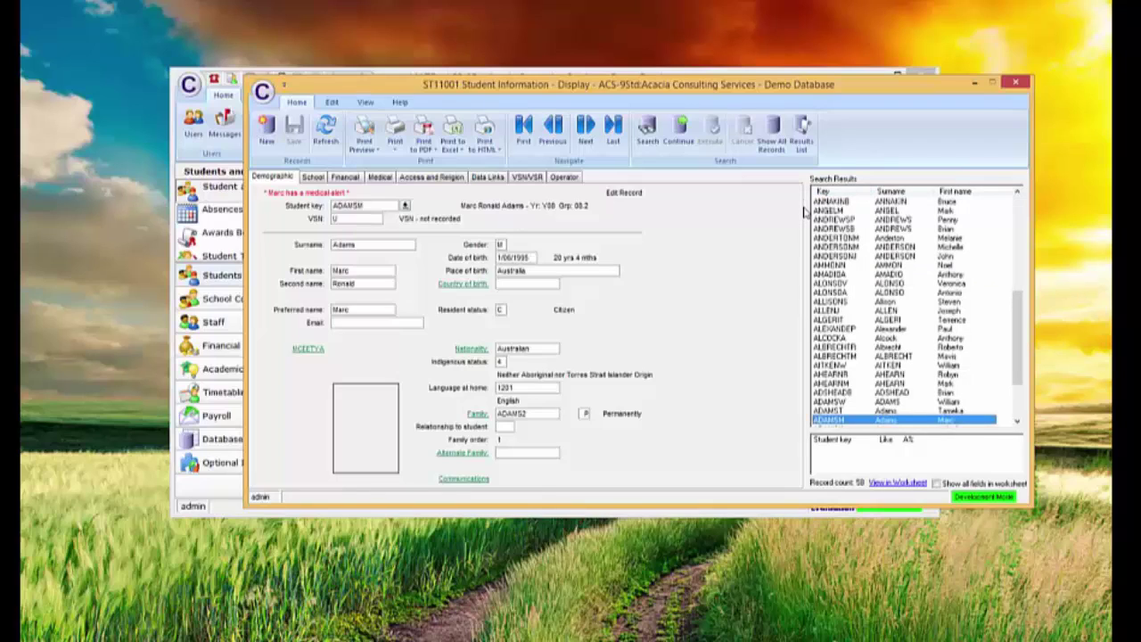
Step forward record by record to the last student in the results.
left_click(586, 129)
left_click(590, 131)
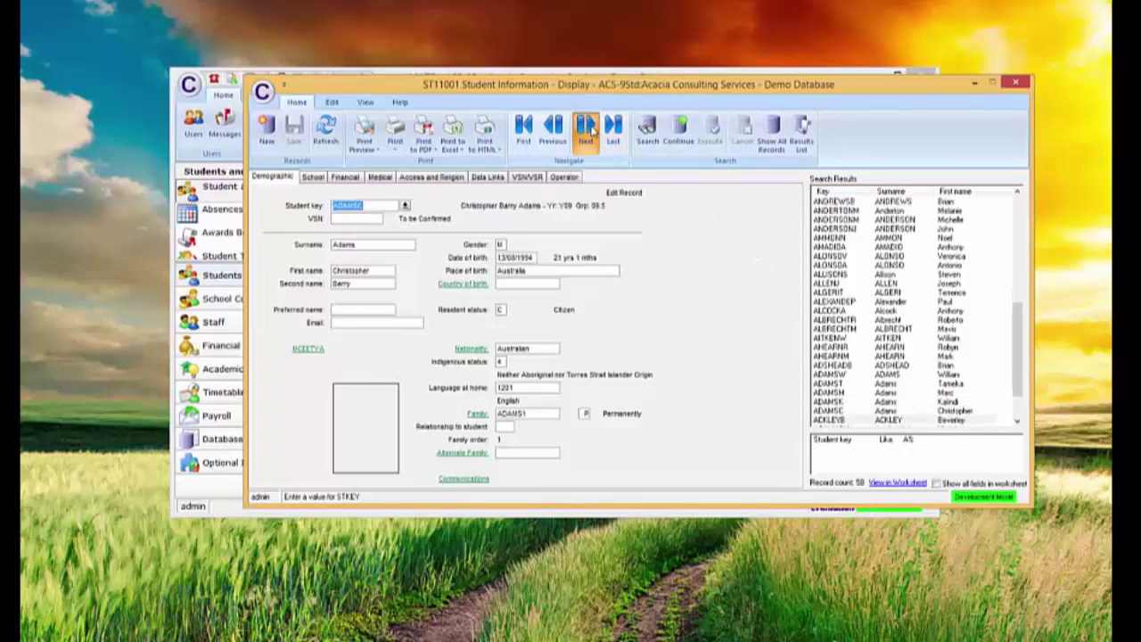
left_click(590, 130)
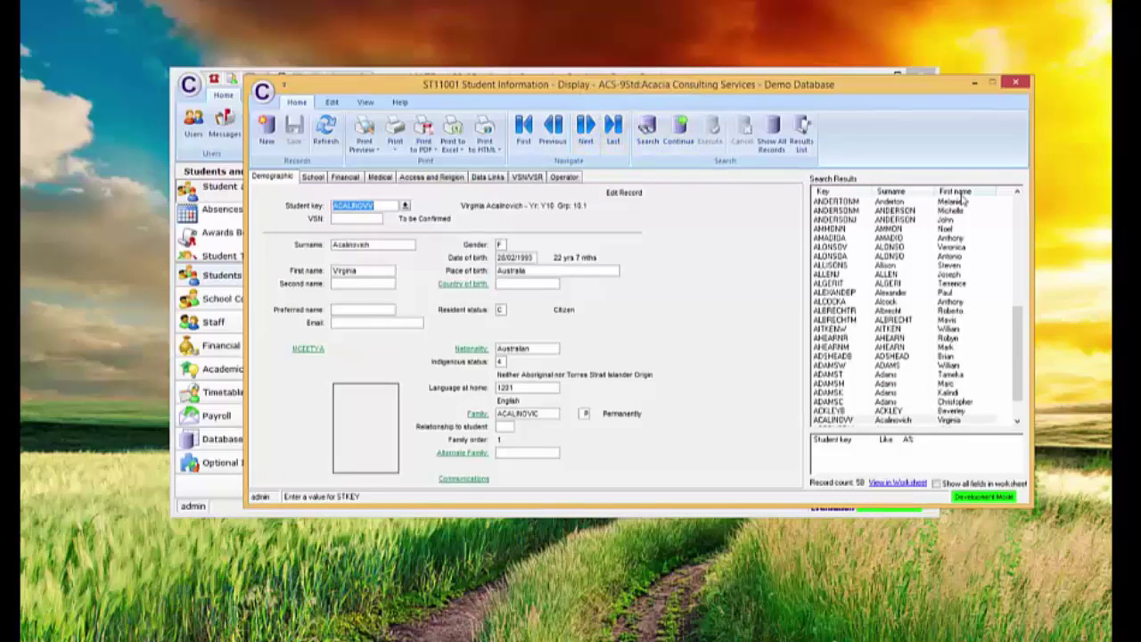
left_click(586, 130)
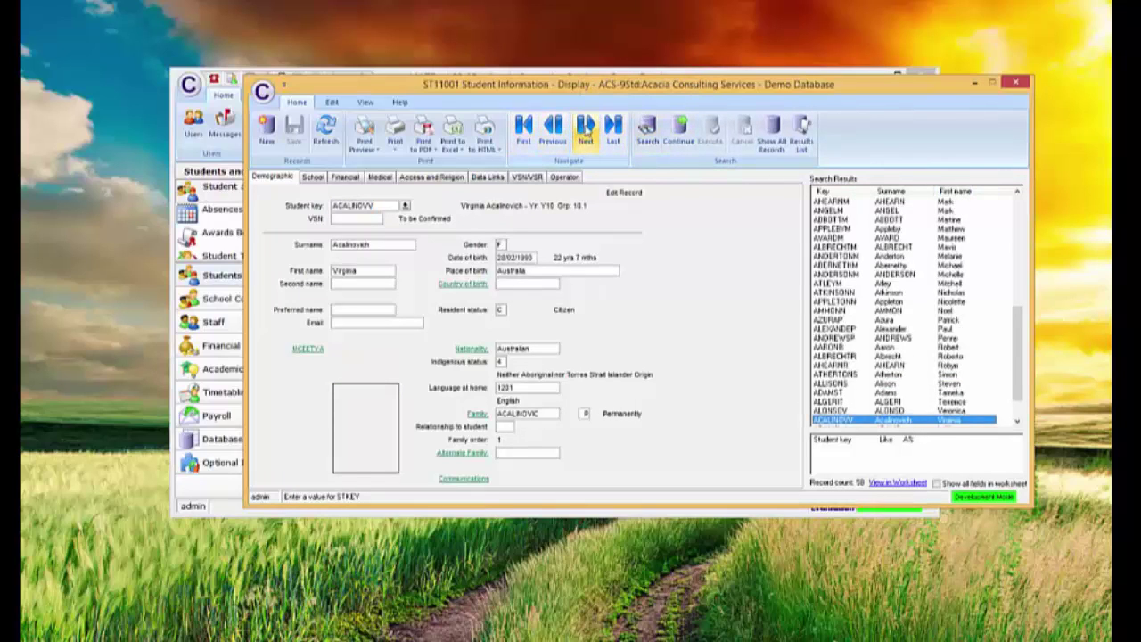
left_click(589, 129)
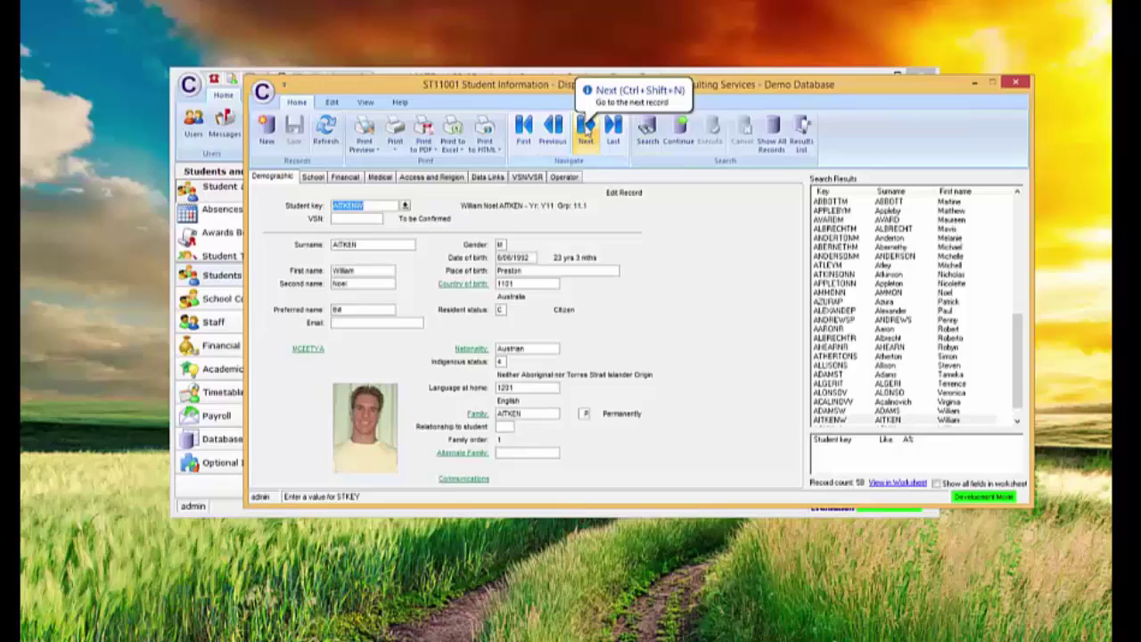
left_click(586, 130)
left_click(586, 130)
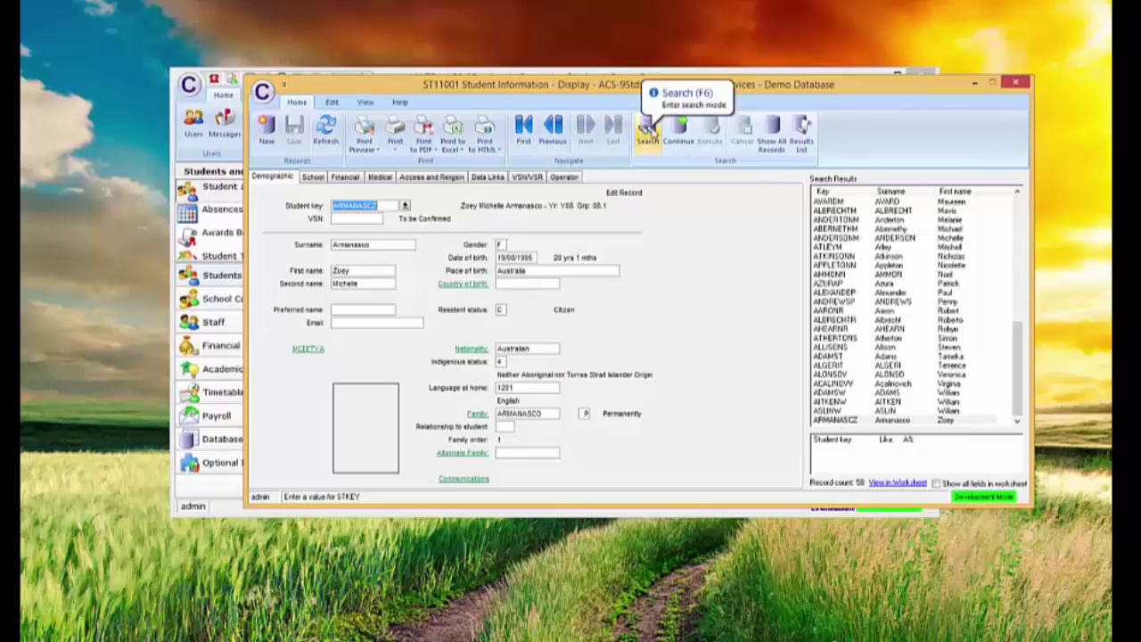
Run a surname search for 'ba', returning 35 students sorted by surname.
left_click(651, 131)
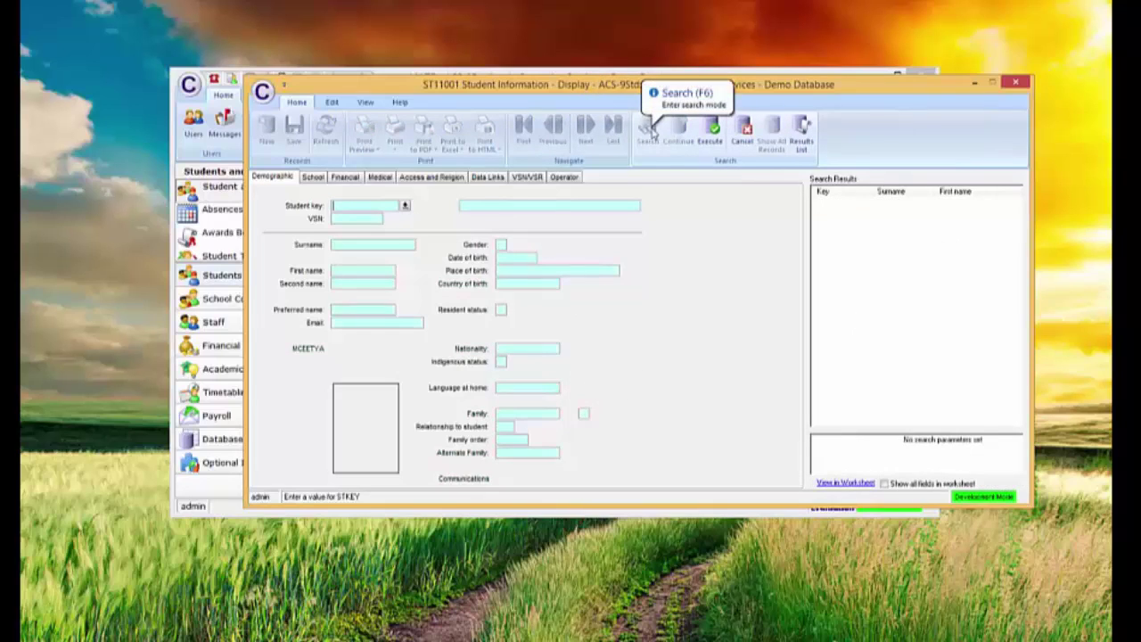
left_click(372, 243)
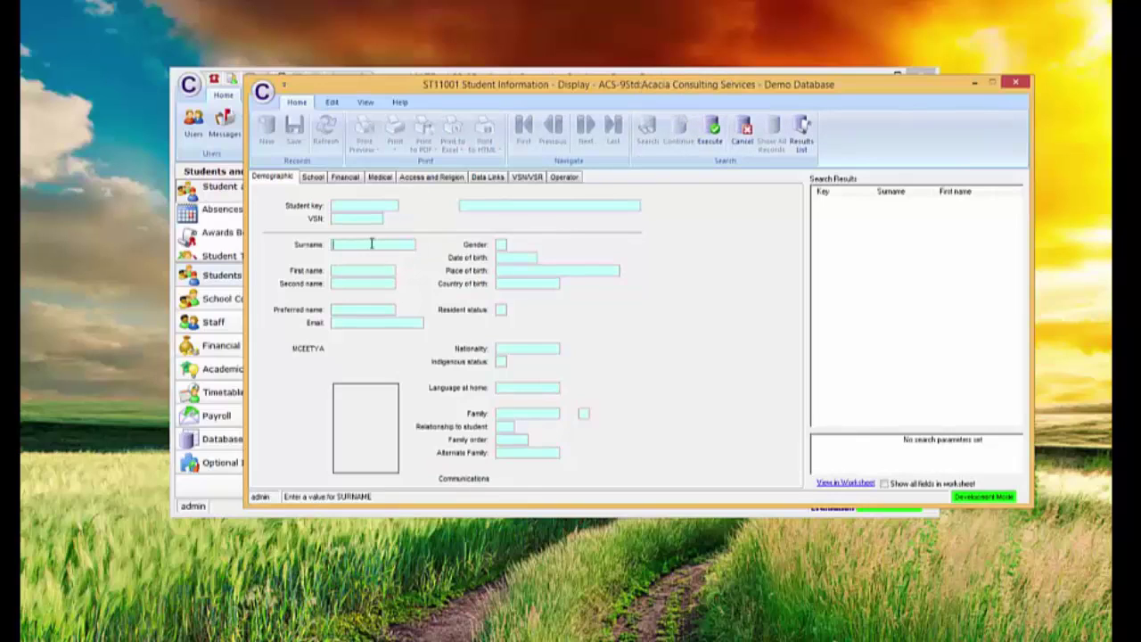
type("ha")
left_click(712, 131)
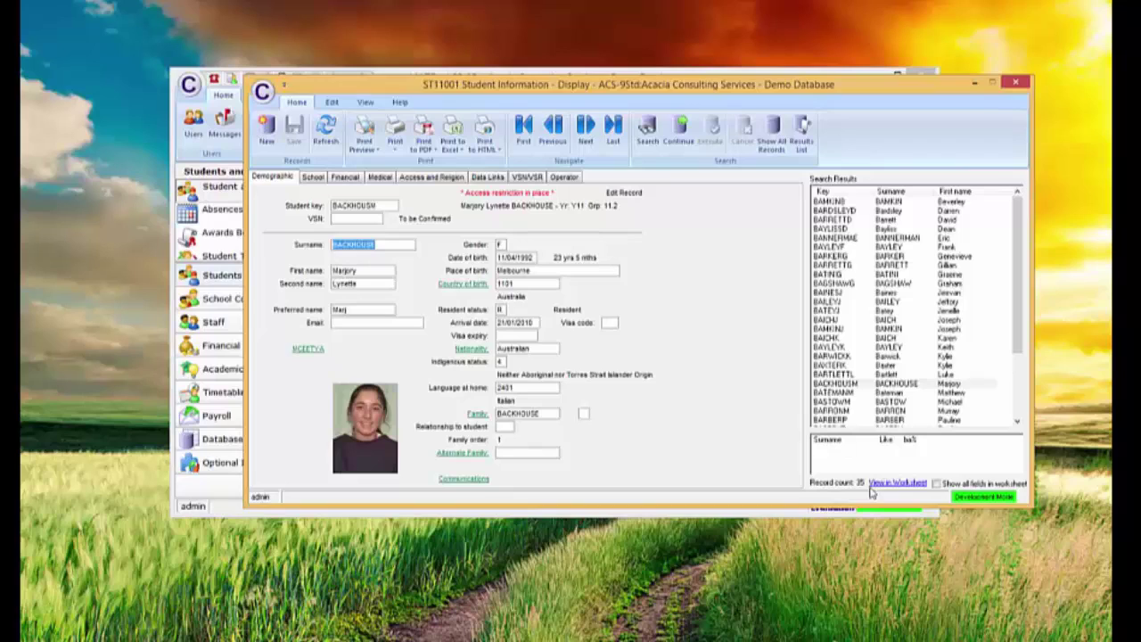
left_click(878, 483)
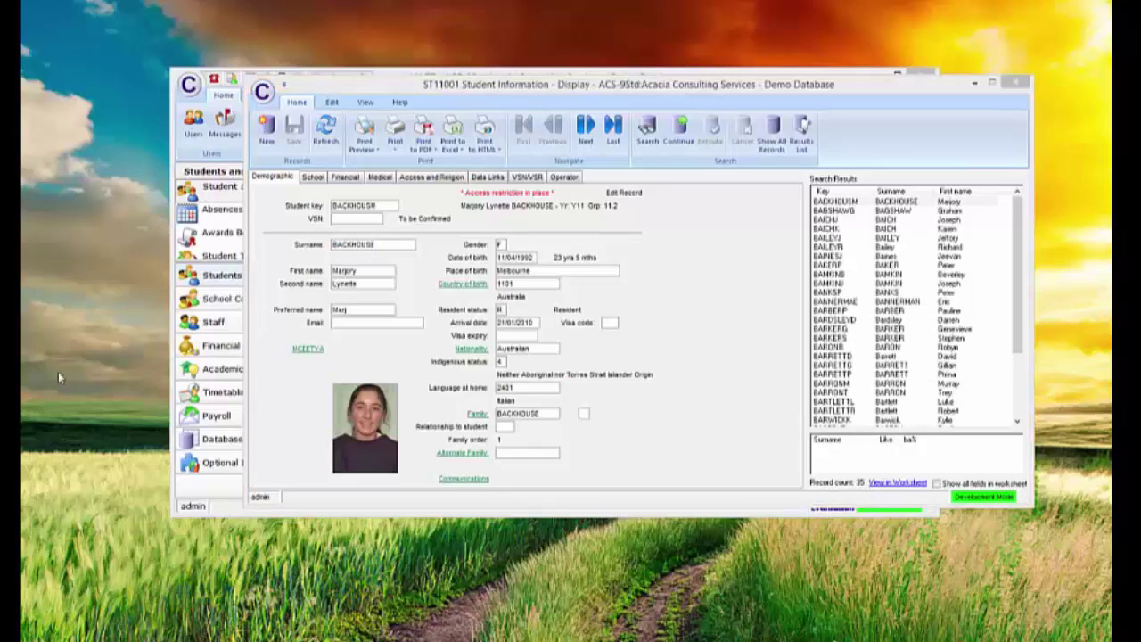
Find the seven surnames starting 'ba' and ending 'n' by wildcard, then clear the form.
left_click(648, 131)
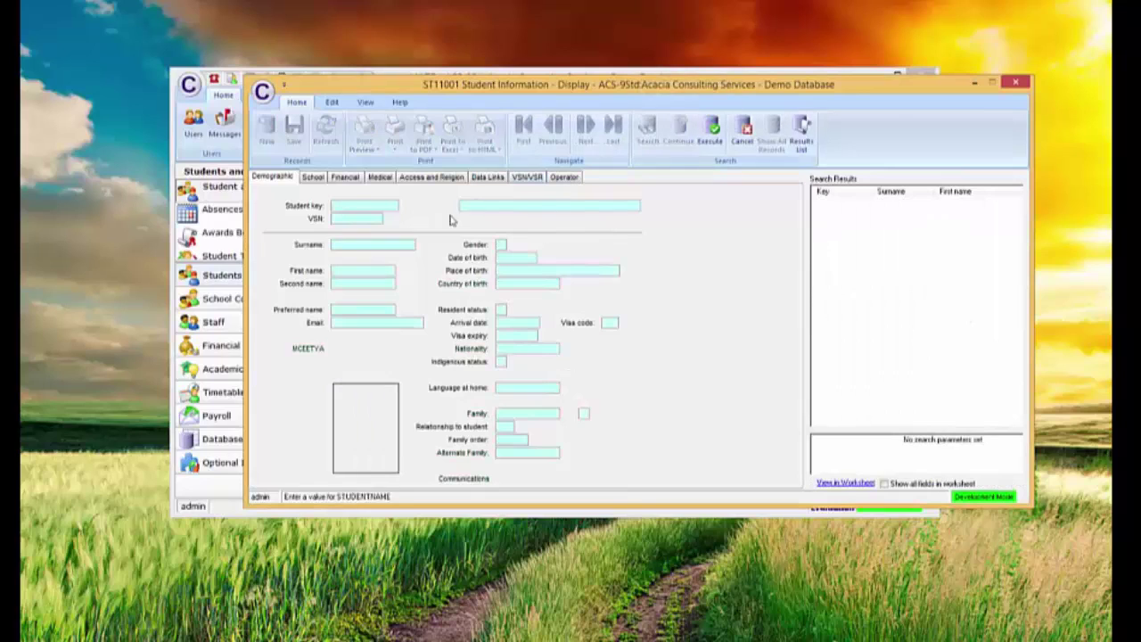
type("b")
type("ar")
type("n")
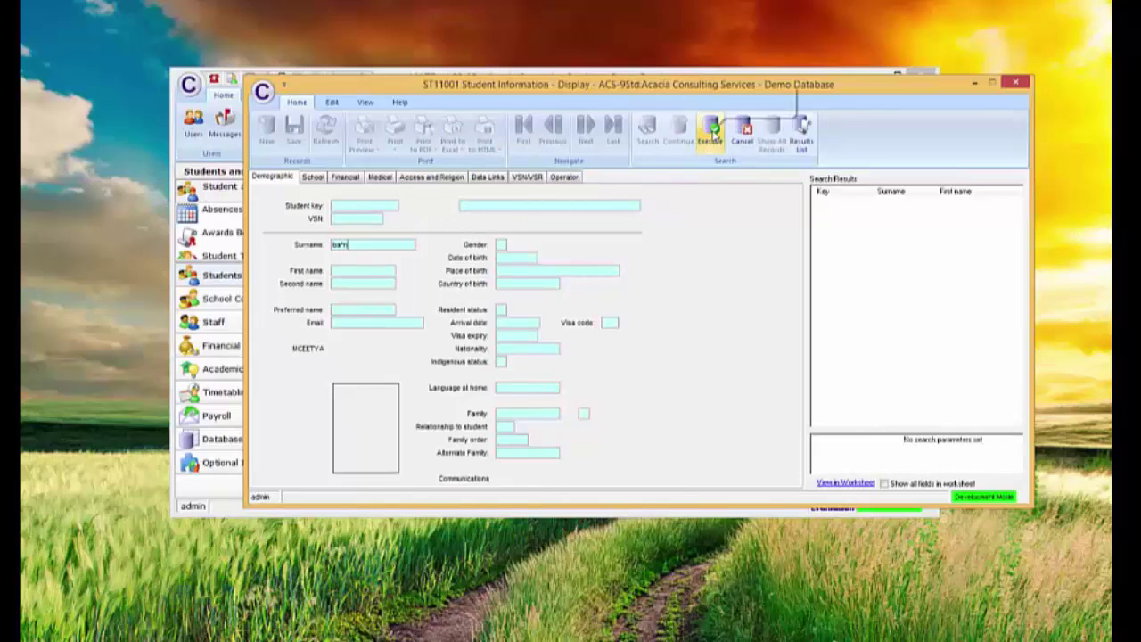
left_click(713, 132)
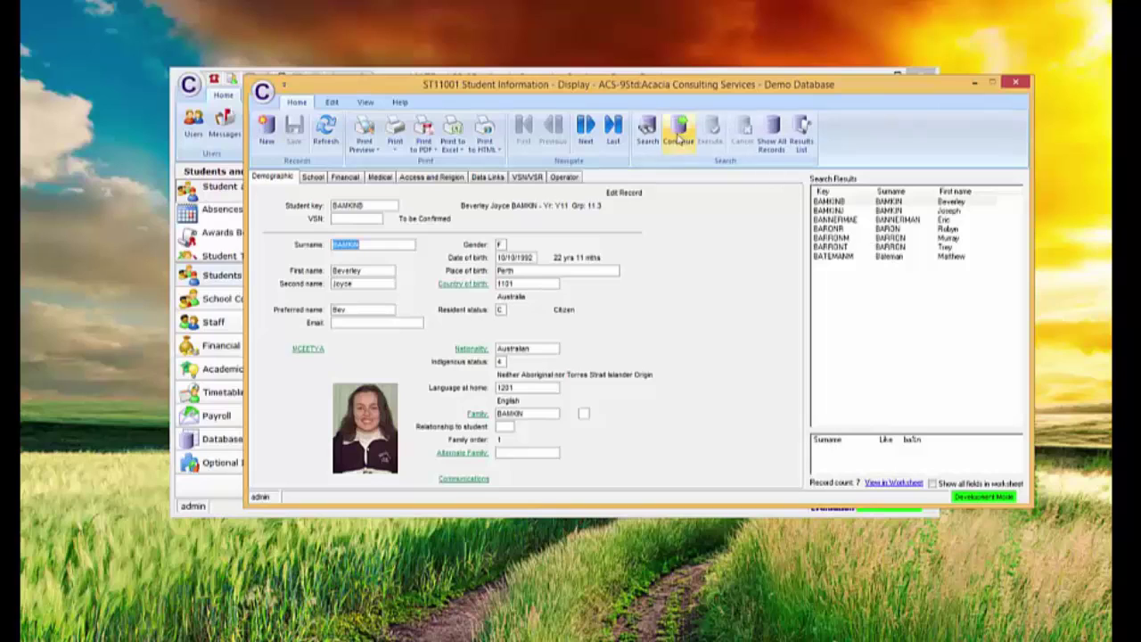
left_click(647, 134)
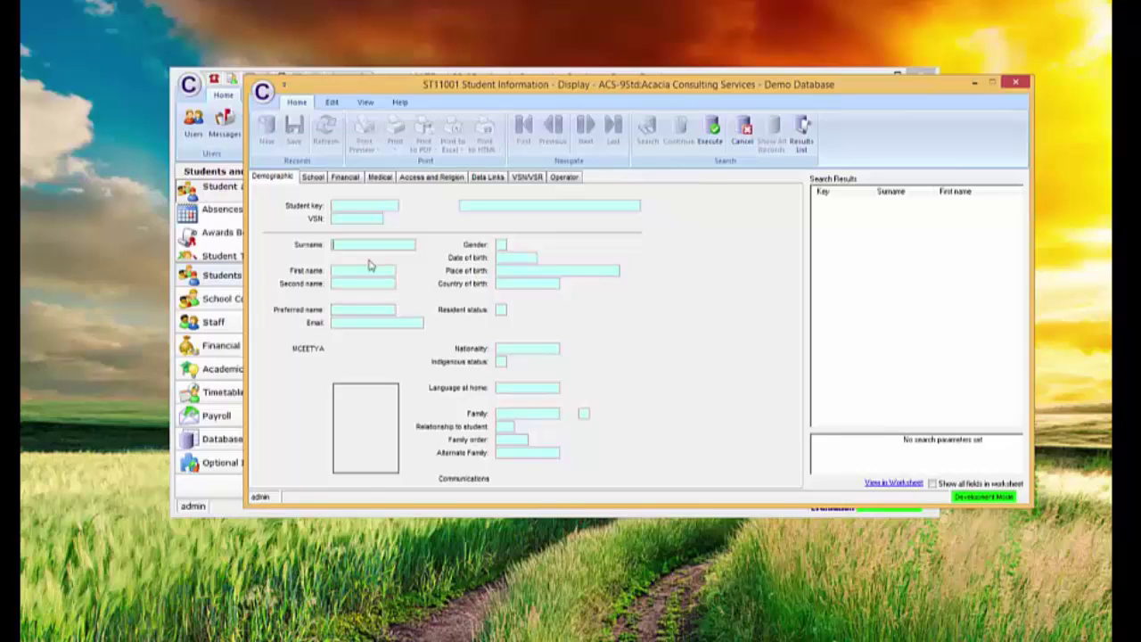
Search surnames with the single-character wildcard pattern ba_nes, returning one student.
type("ba")
type("r")
type("nes")
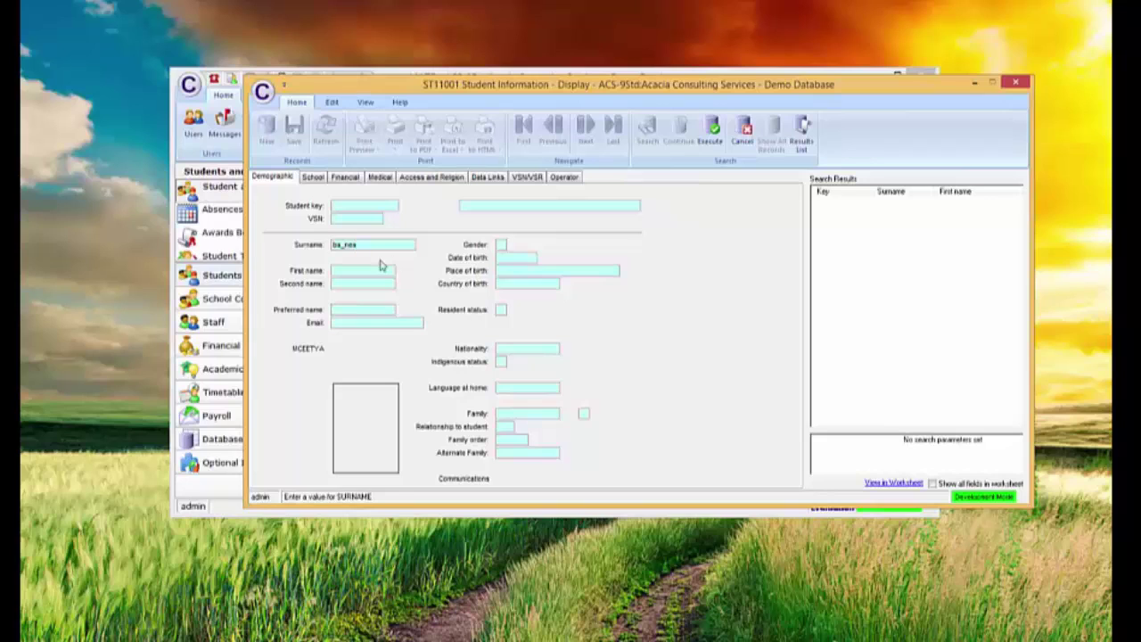
left_click(711, 132)
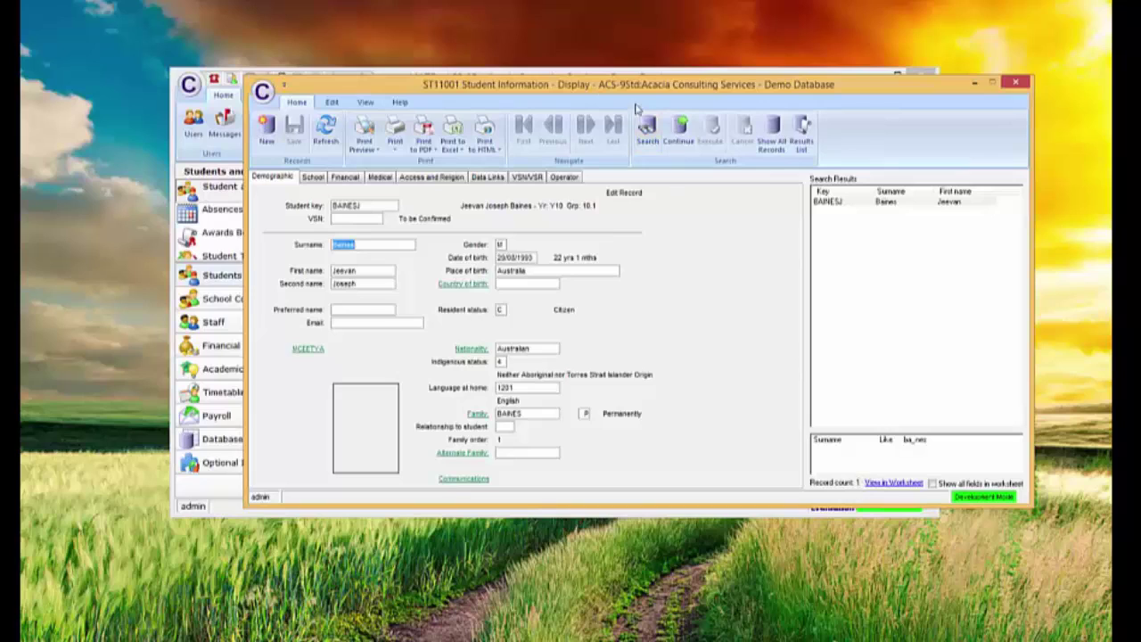
Search surnames with the pattern abbot_, returning two students with the first displayed.
left_click(647, 130)
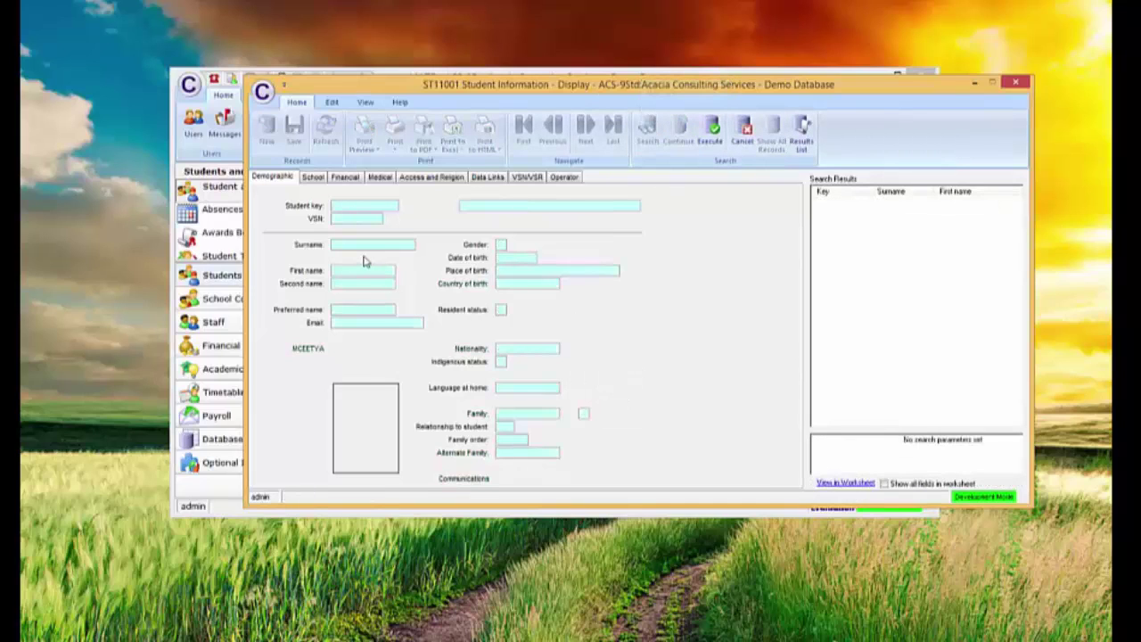
type("abb")
type("o")
type("t")
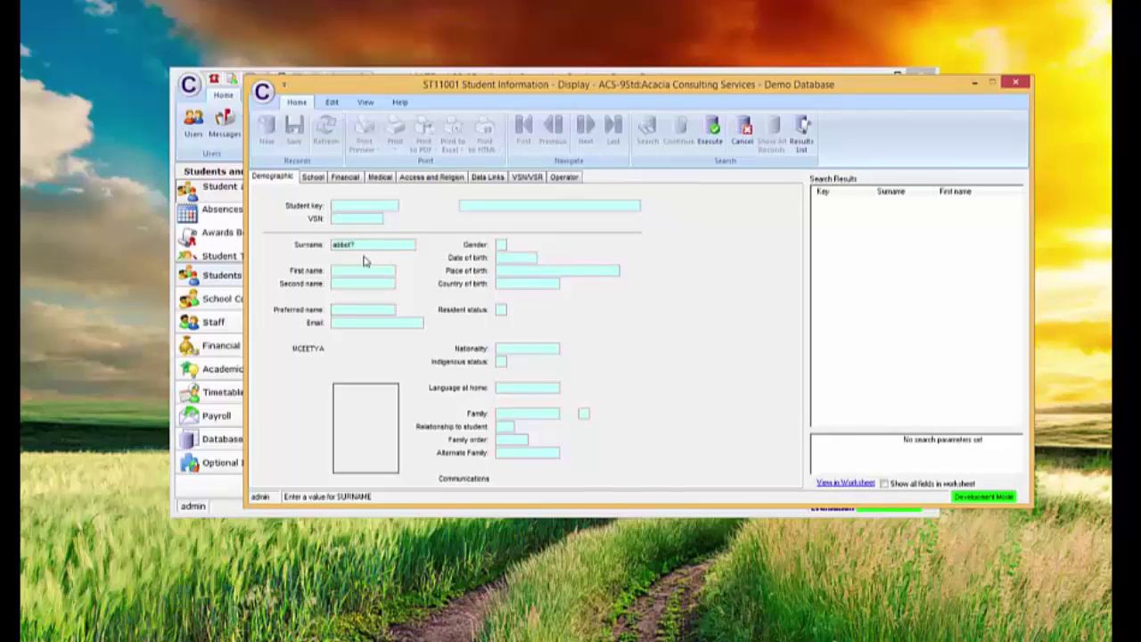
type("t")
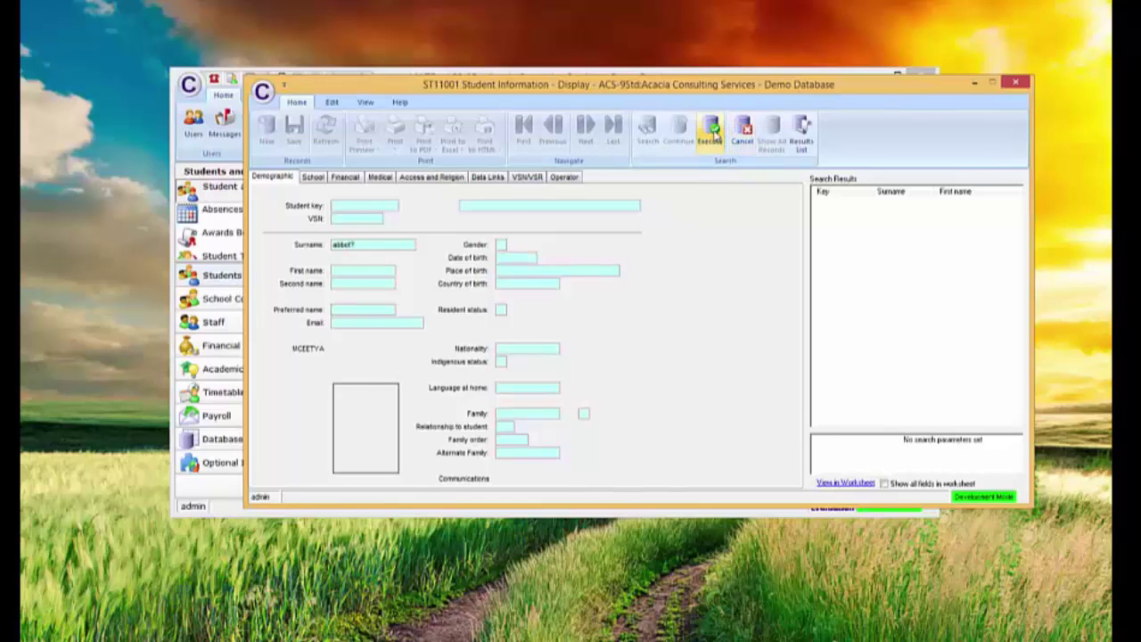
left_click(710, 129)
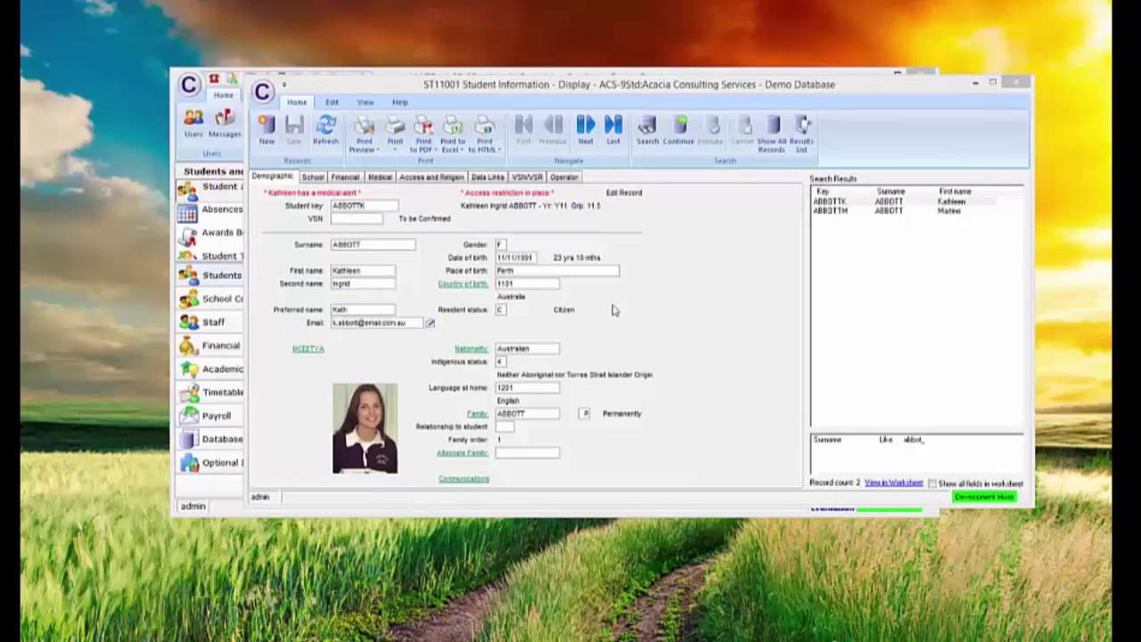
Find the two students whose Indigenous status equals null, then close Student Information.
left_click(651, 129)
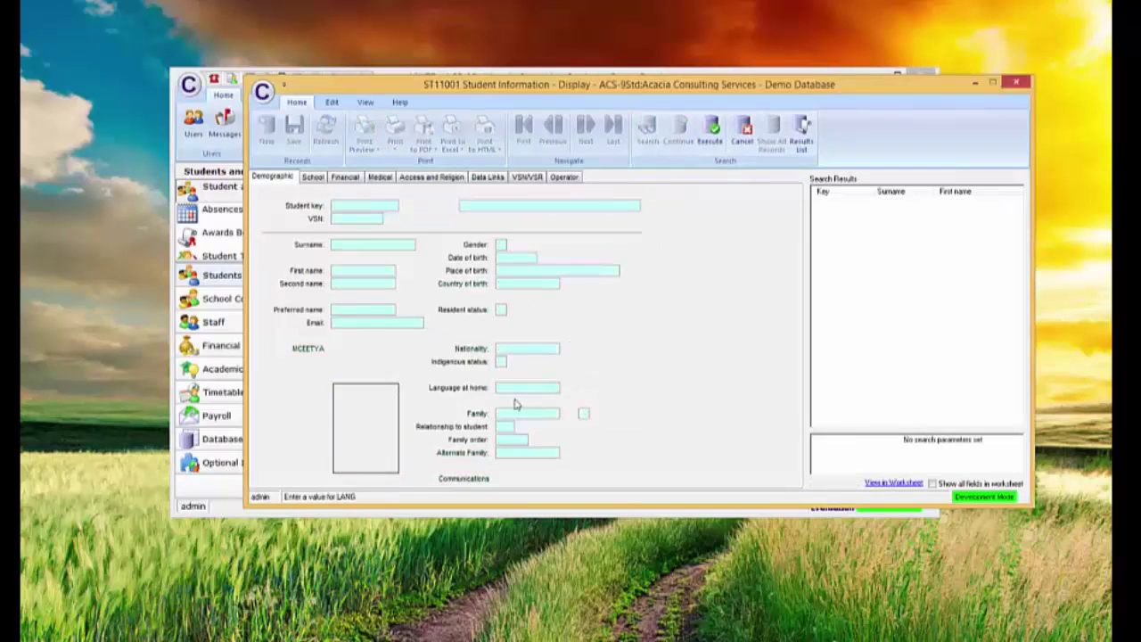
right_click(502, 362)
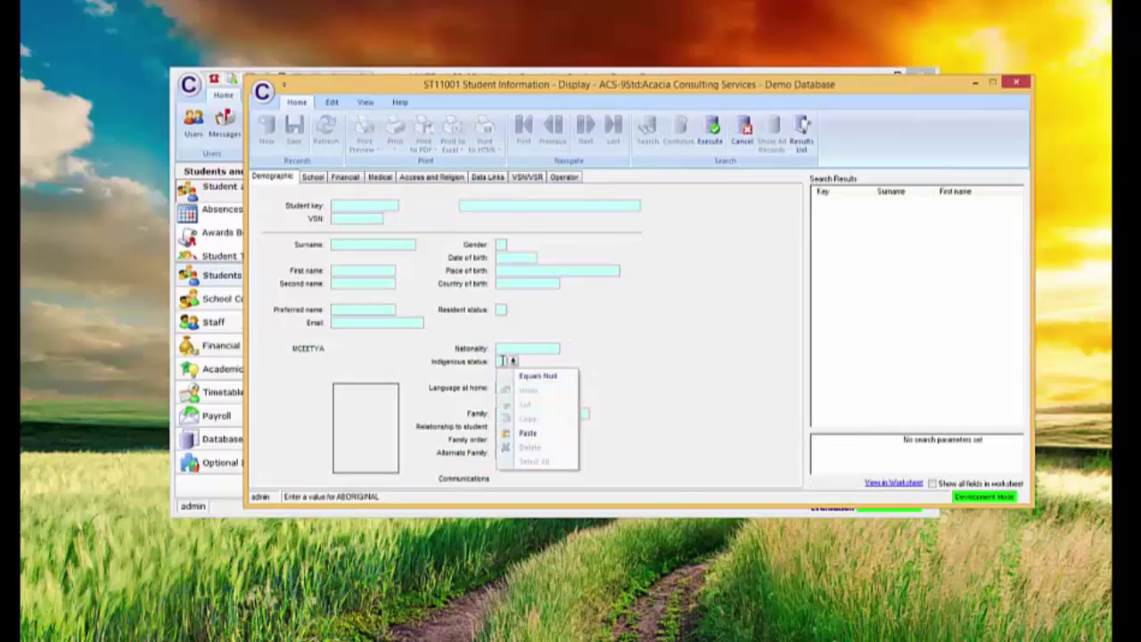
left_click(538, 375)
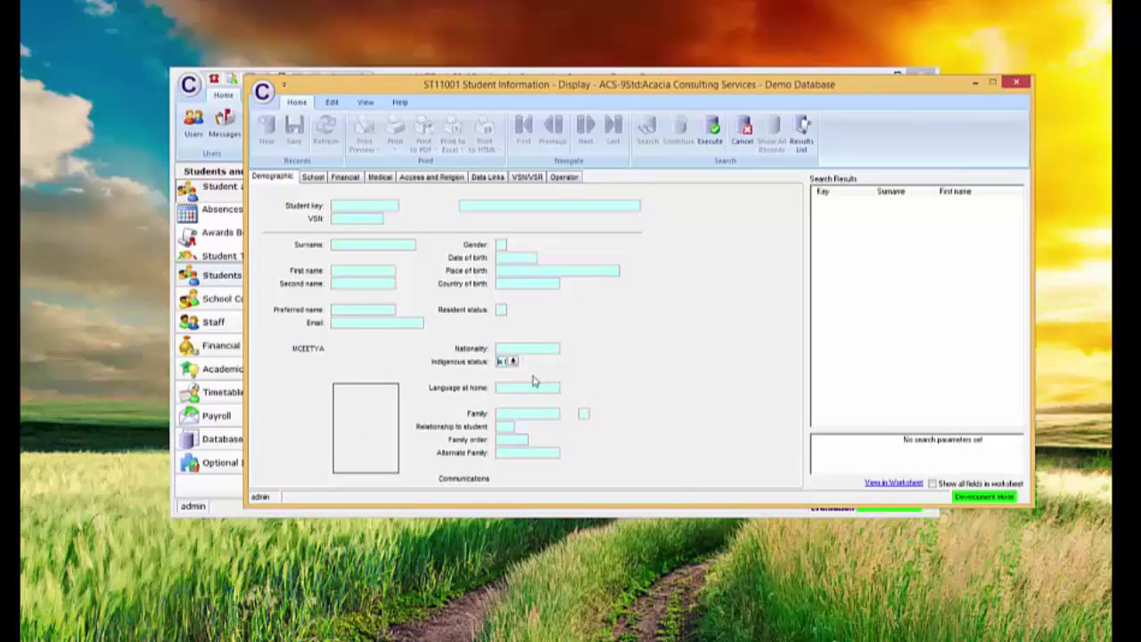
left_click(711, 132)
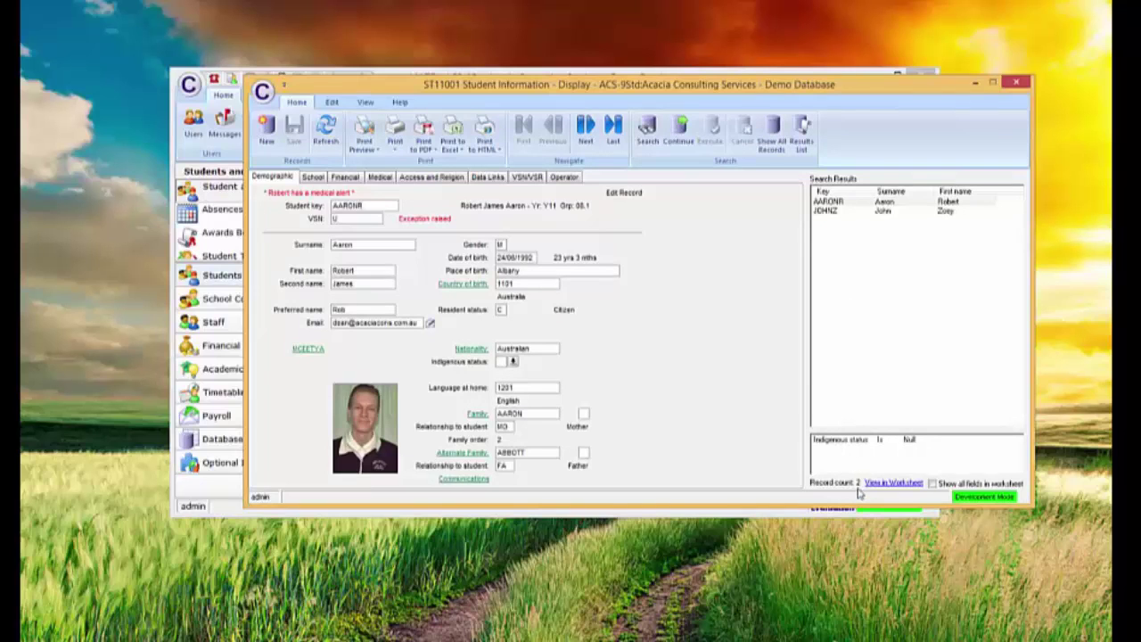
left_click(1019, 83)
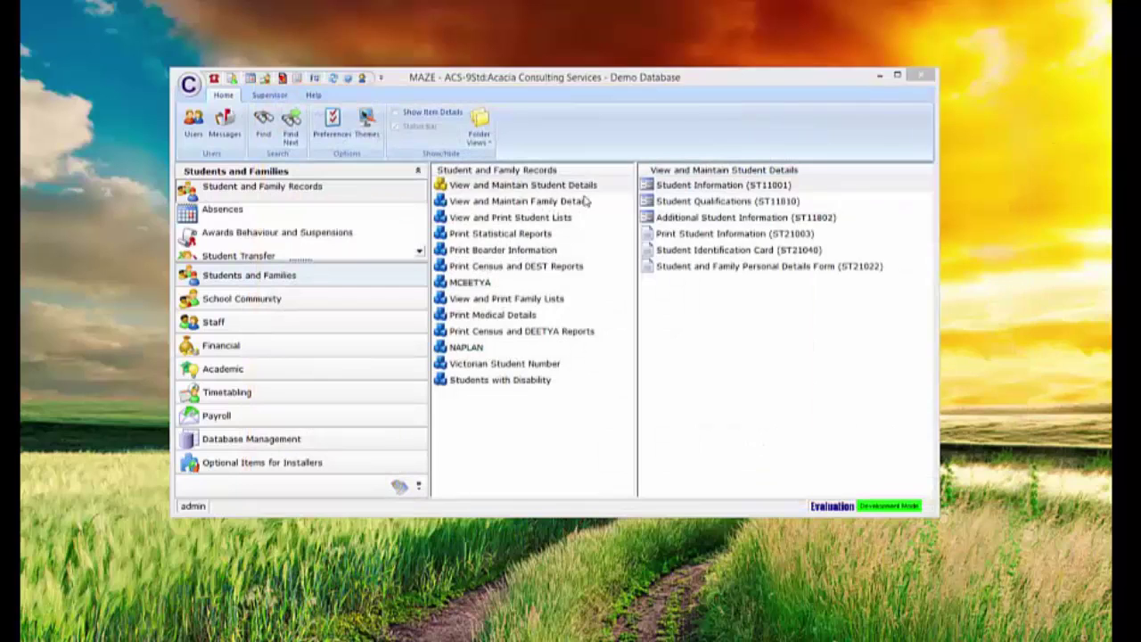
Open Family with Student (DF11002) and show the family's three students on the Students tab.
left_click(582, 201)
left_click(680, 205)
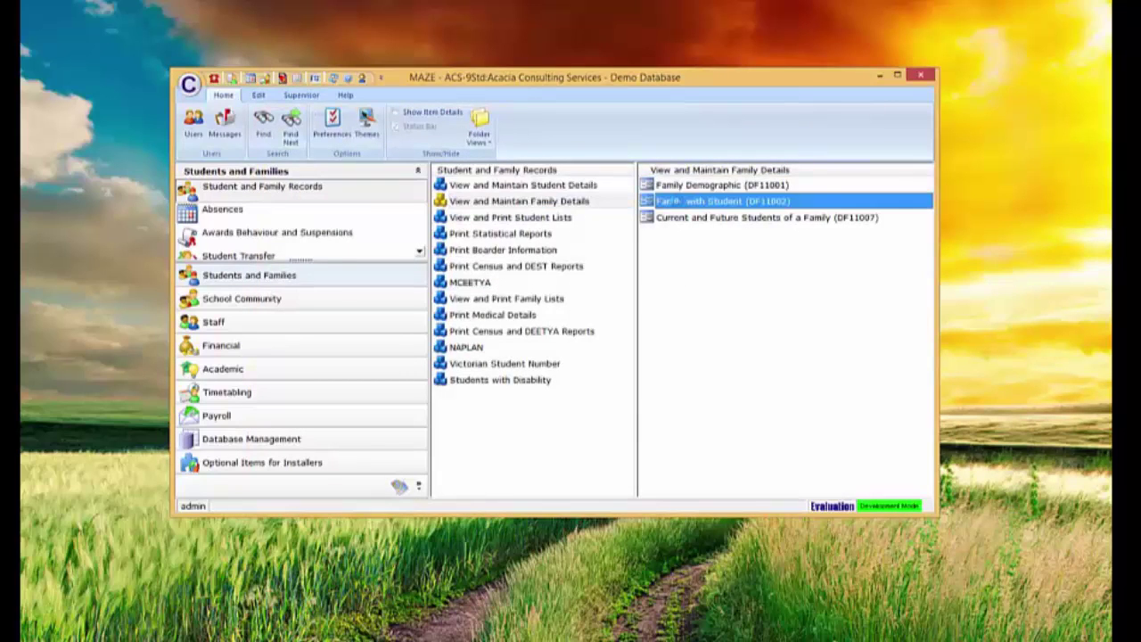
double_click(667, 201)
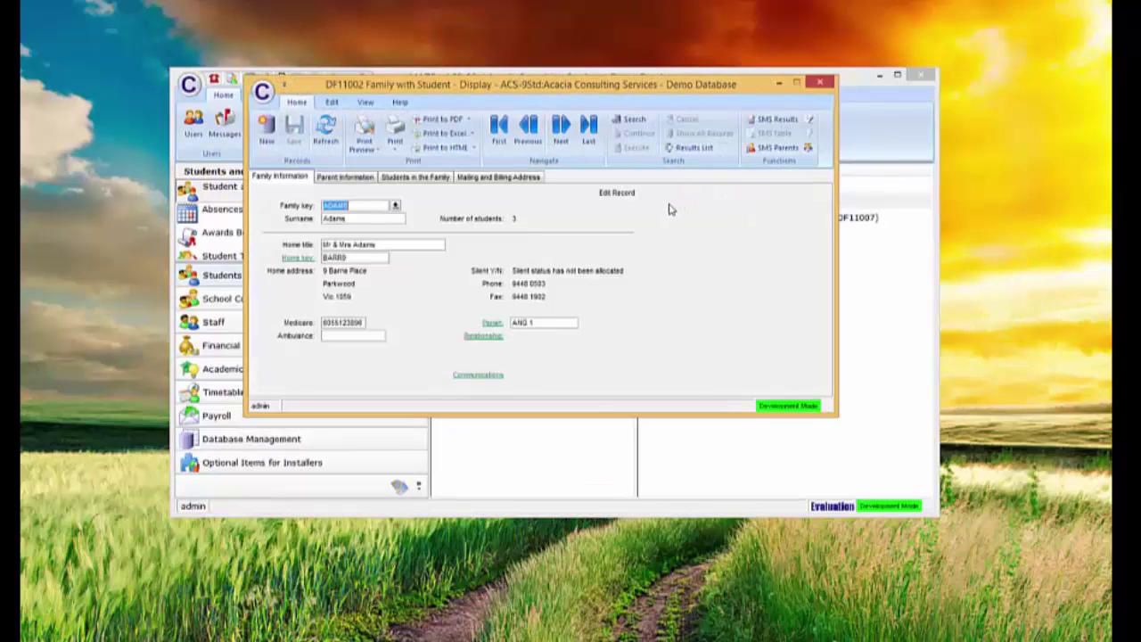
left_click(413, 179)
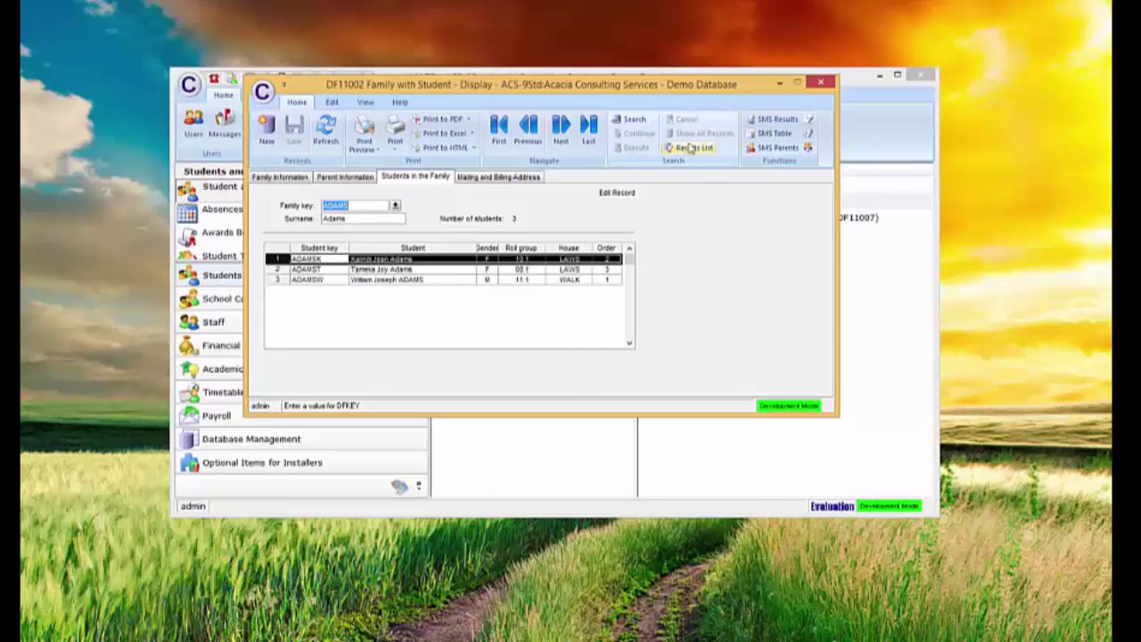
Search for families with a student in roll group 10.1, returning 28 families.
left_click(635, 122)
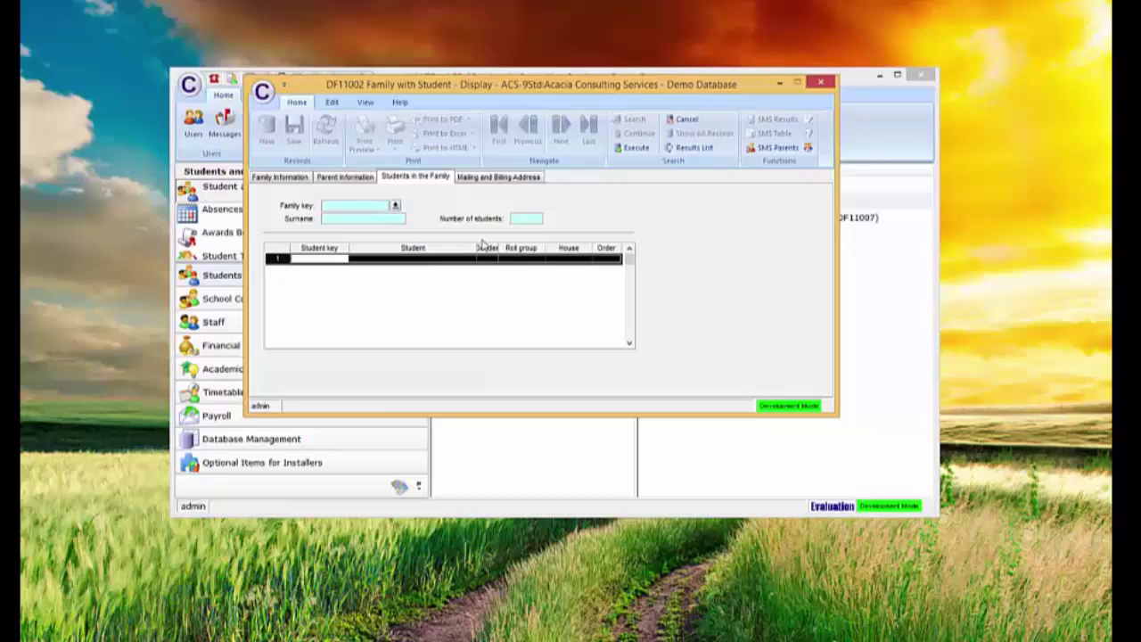
left_click(520, 258)
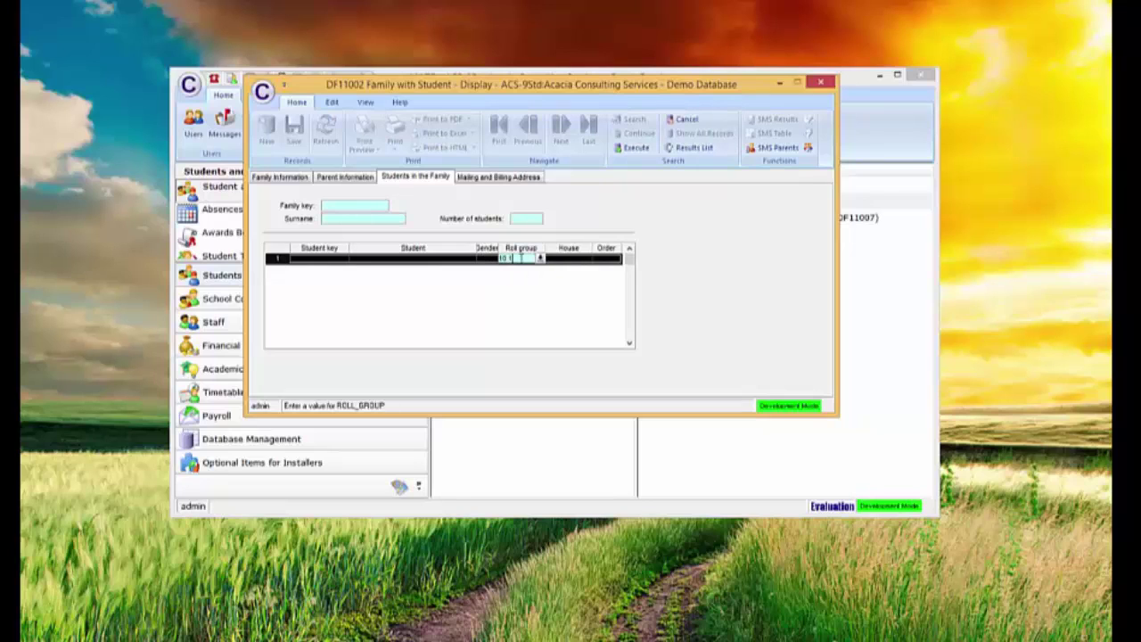
left_click(636, 148)
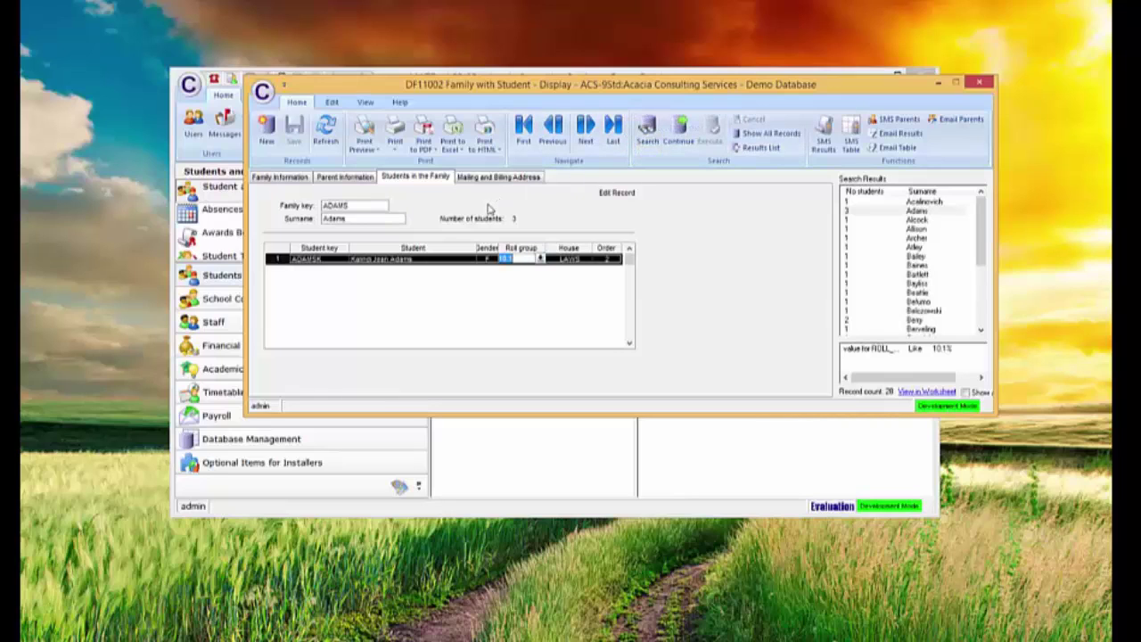
Step through the result families to view their students, ending on the Alcock family.
left_click(920, 212)
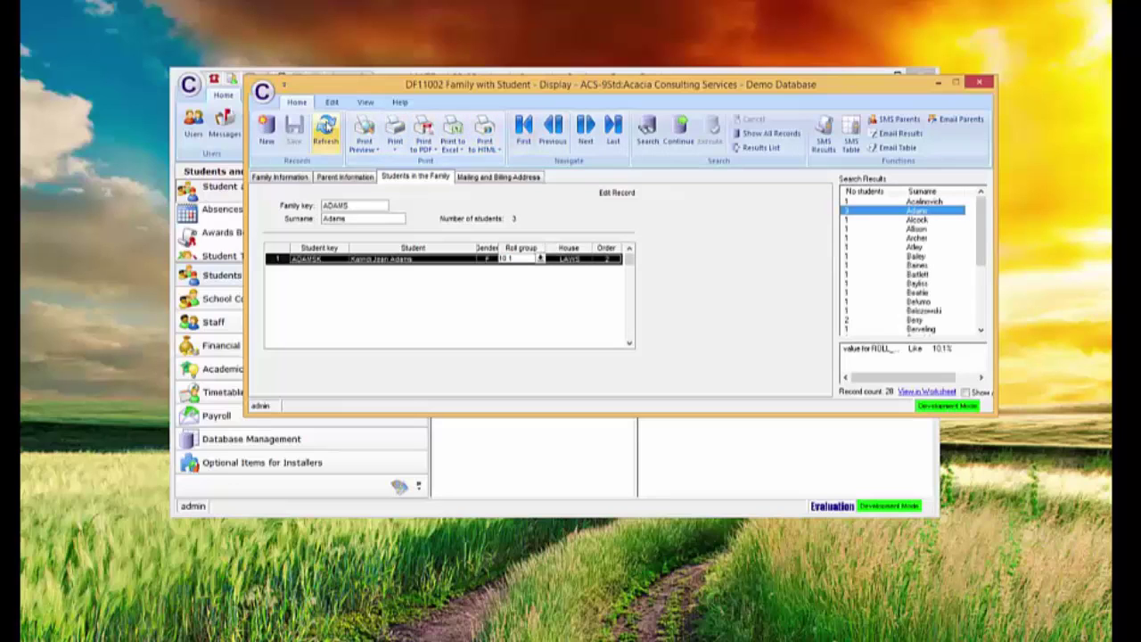
left_click(326, 127)
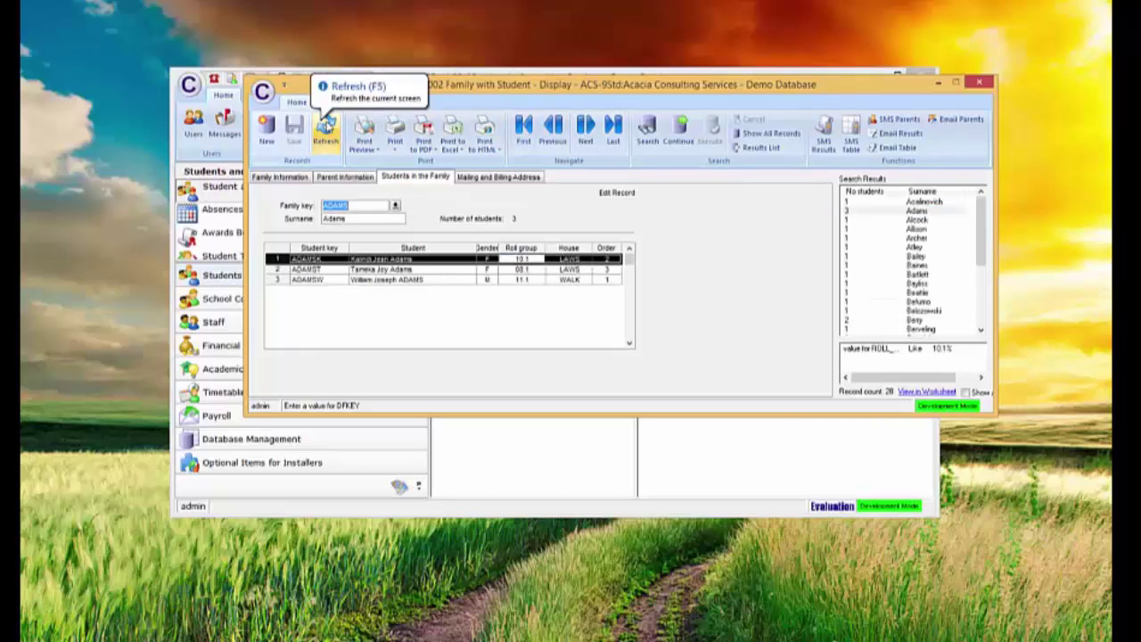
left_click(922, 220)
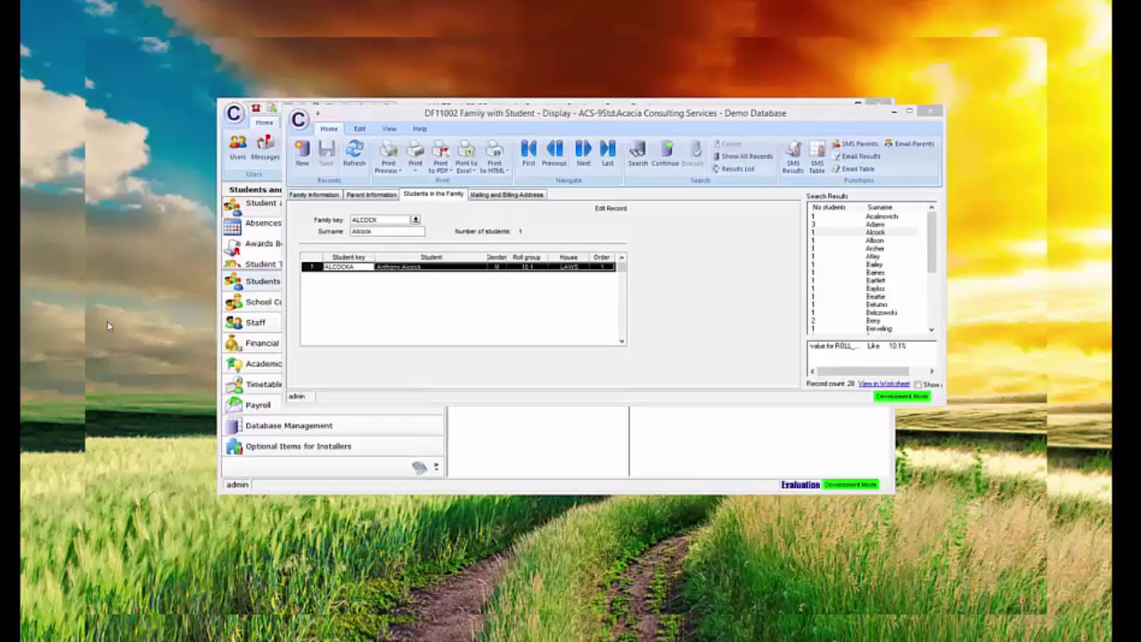
Close the Family with Student screen and open Student Information (ST11001) from View and Maintain Student Details.
left_click(931, 113)
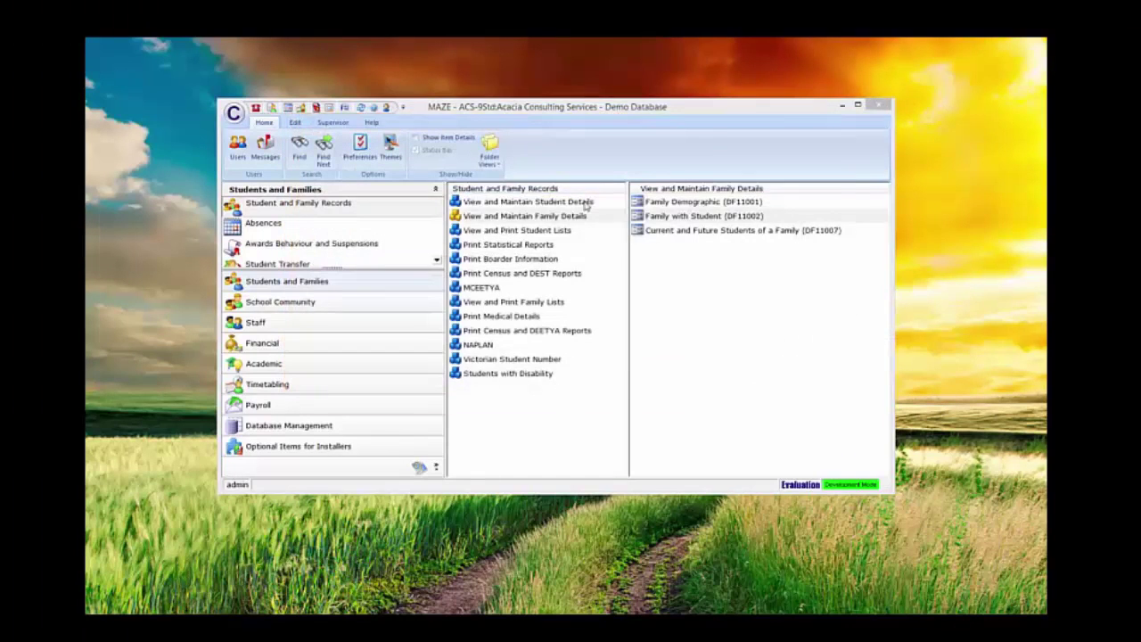
left_click(585, 205)
left_click(692, 203)
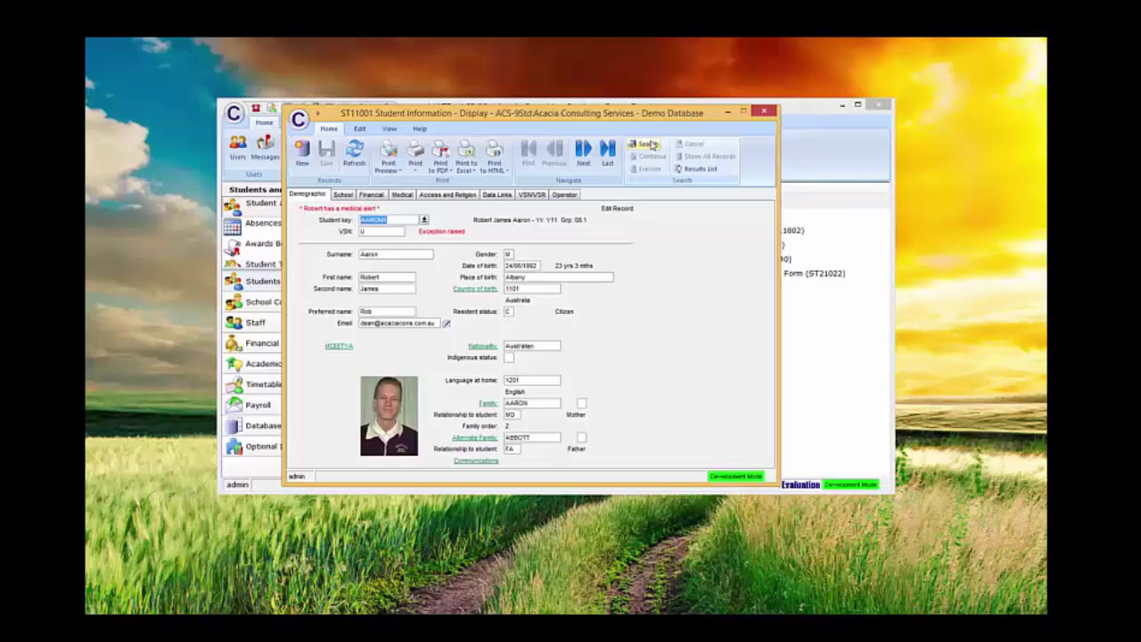
Search for students with family order 1, returning 671 students.
left_click(652, 145)
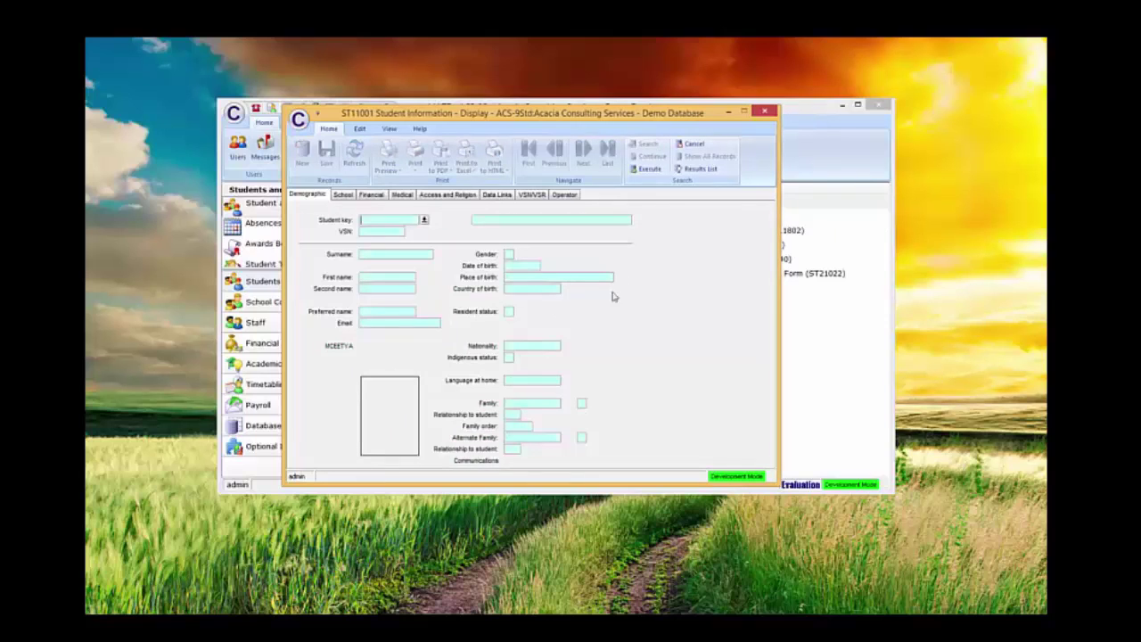
left_click(517, 427)
type("1")
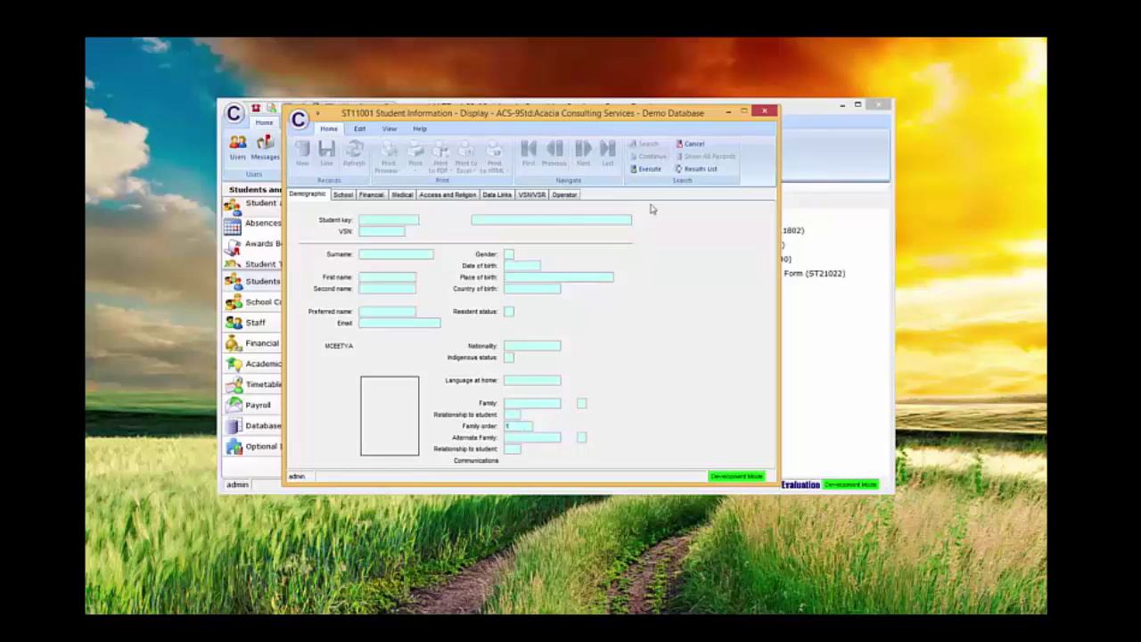
left_click(650, 169)
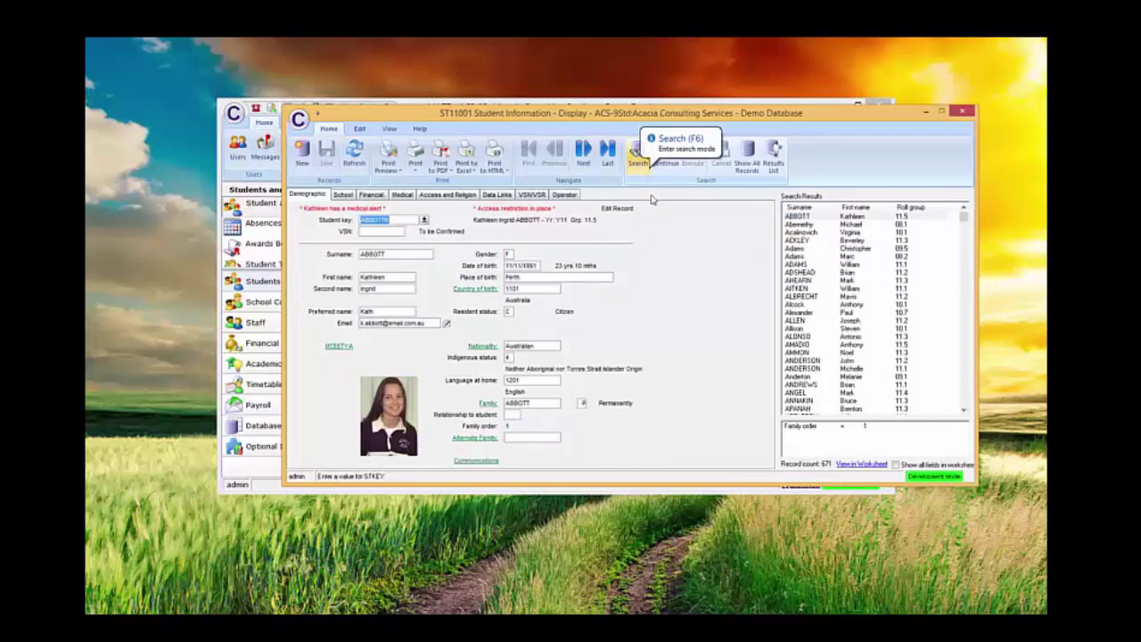
Show the 671 results in a Worksheet with all fields included.
left_click(853, 465)
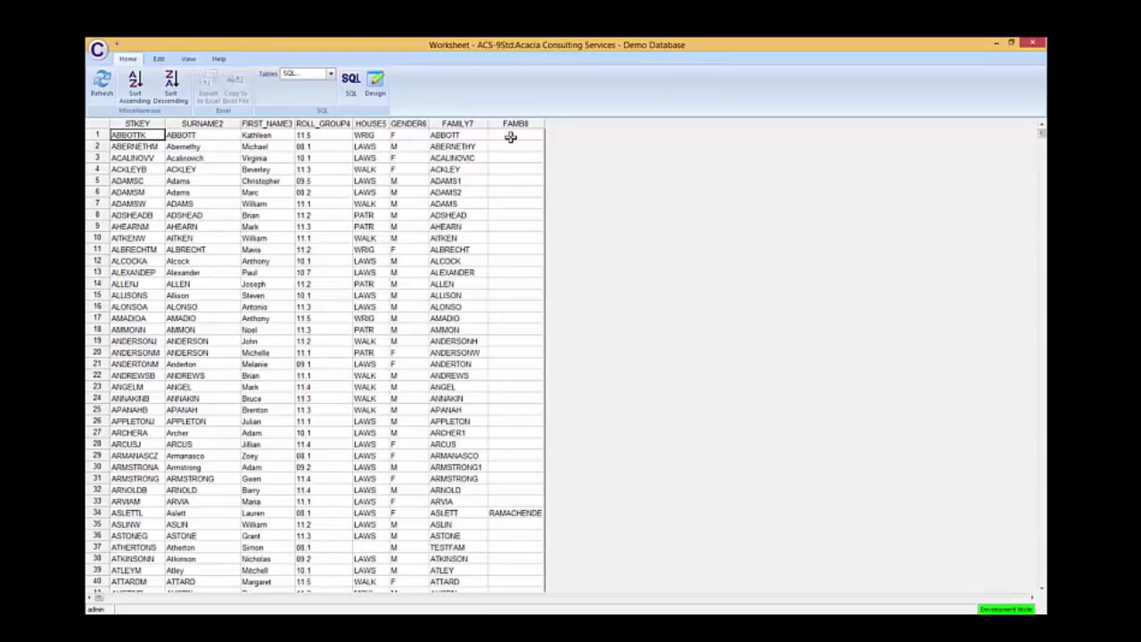
left_click(1035, 43)
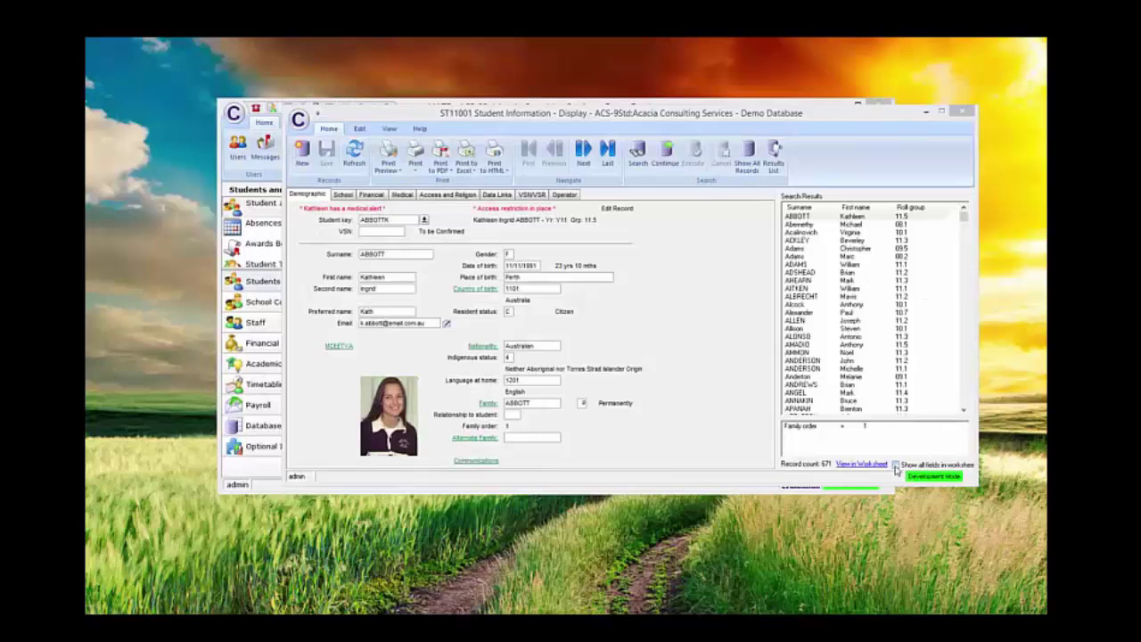
left_click(896, 465)
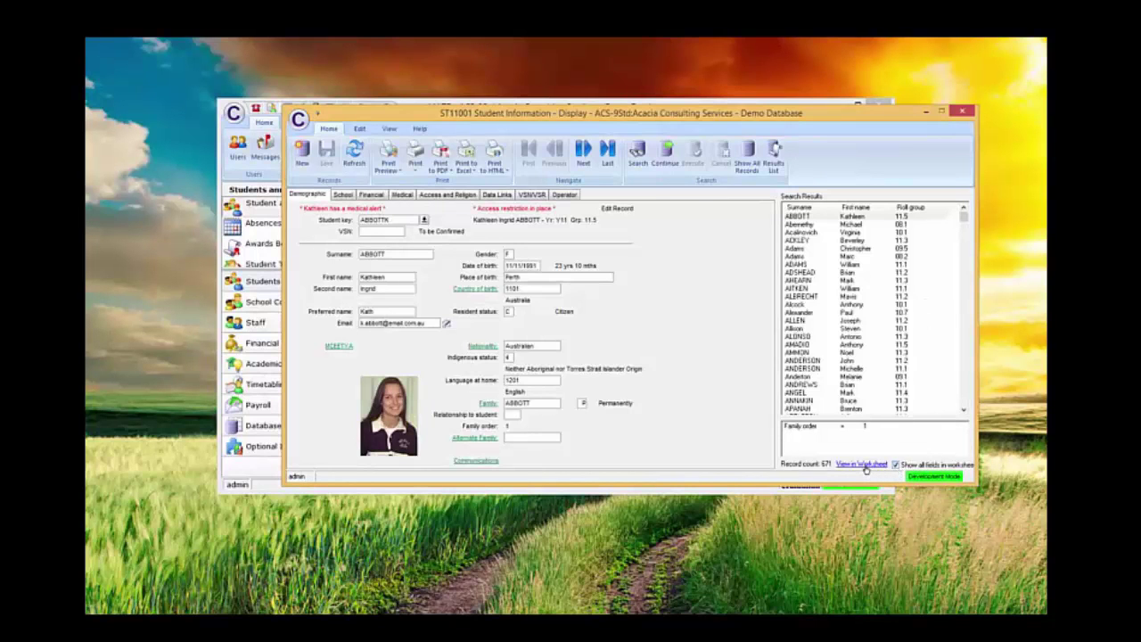
left_click(861, 465)
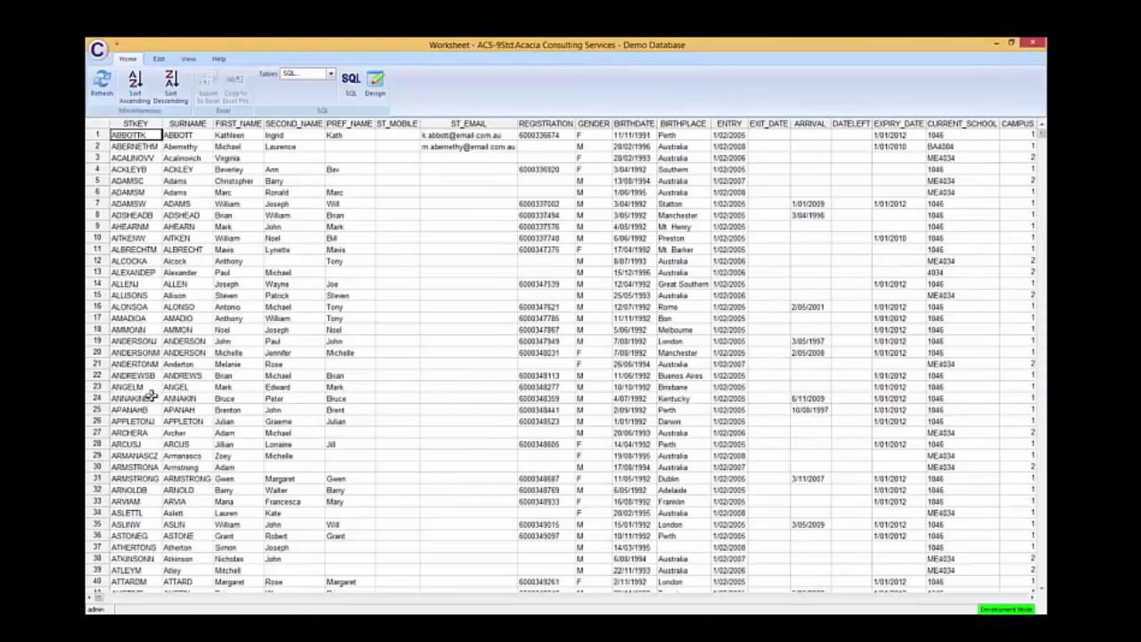
Scroll to the later student fields, then select the entire worksheet grid from its corner cell.
left_click(1032, 598)
left_click_drag(1031, 598, 1031, 598)
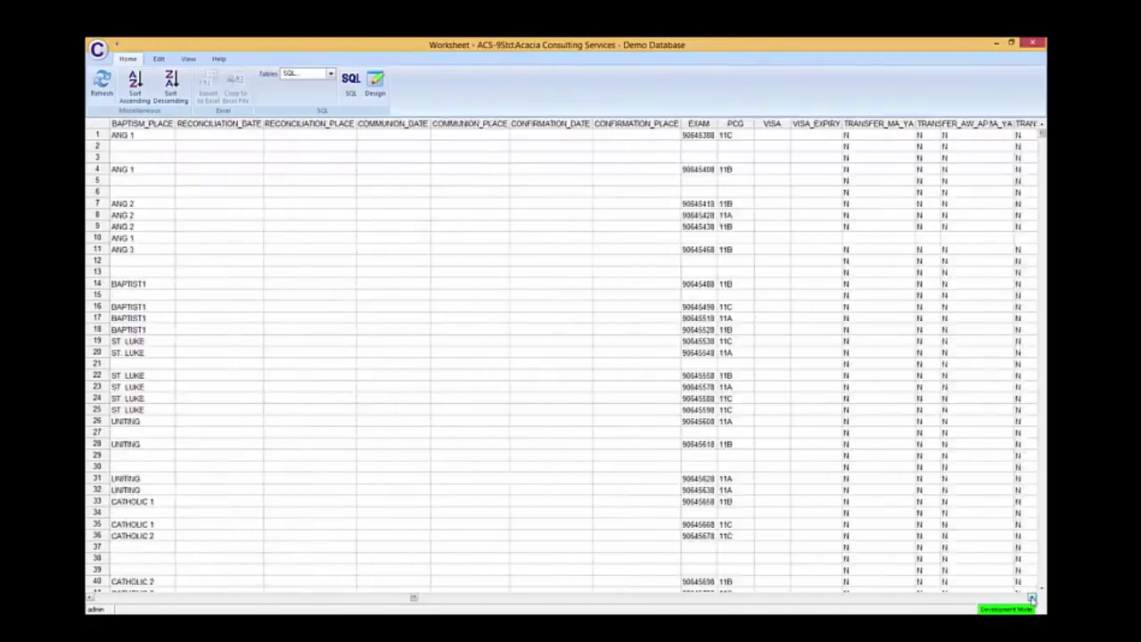
left_click_drag(1032, 598, 1032, 598)
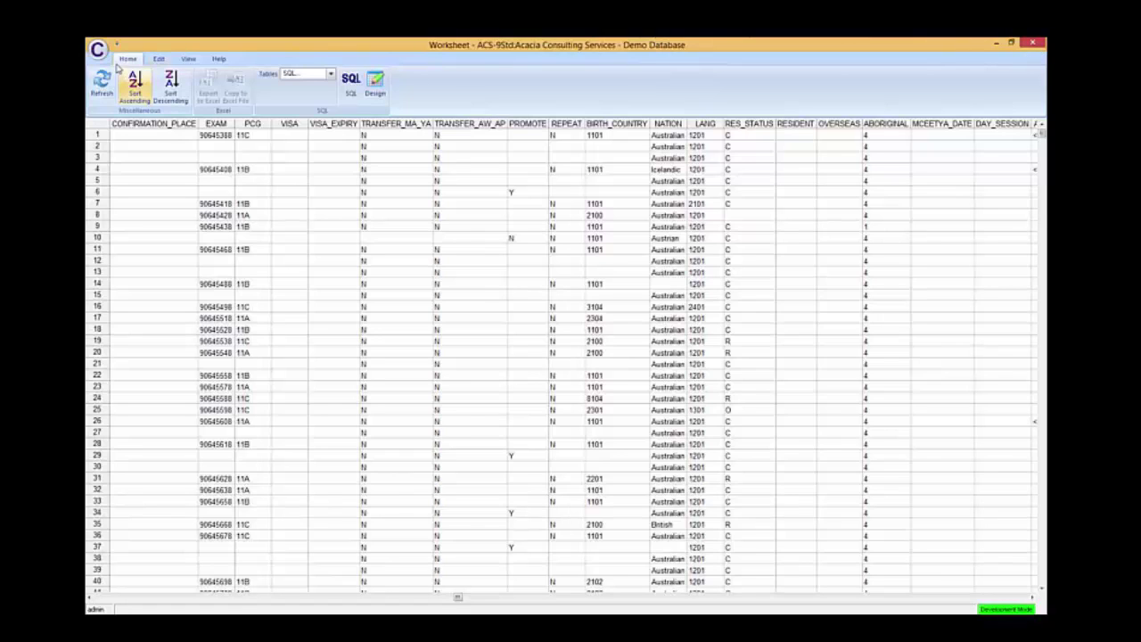
left_click(100, 122)
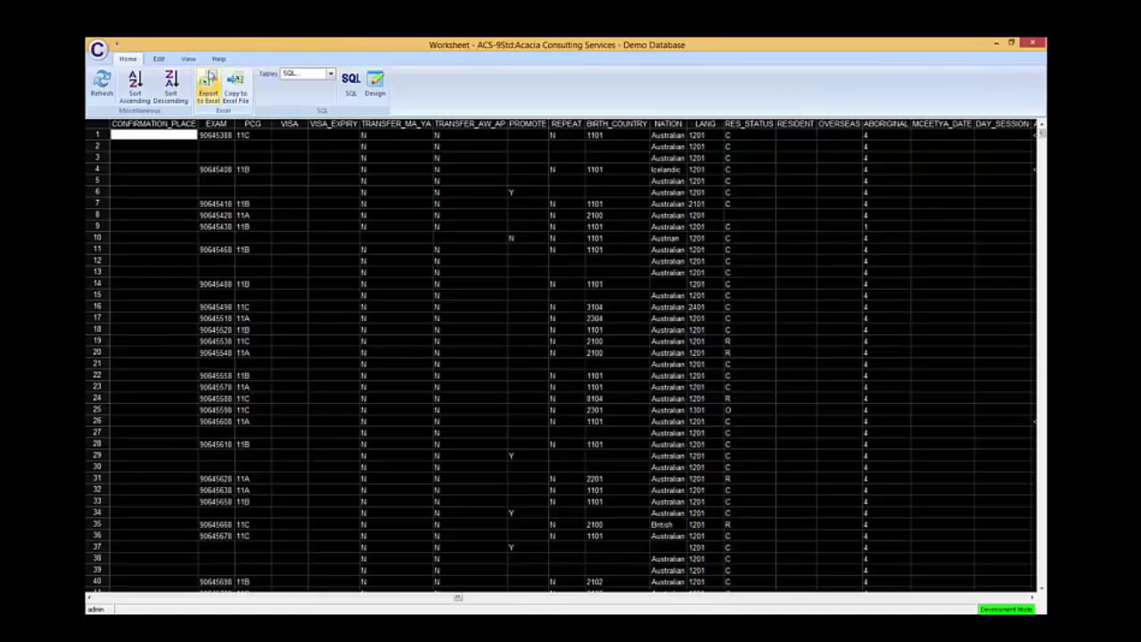
left_click(190, 61)
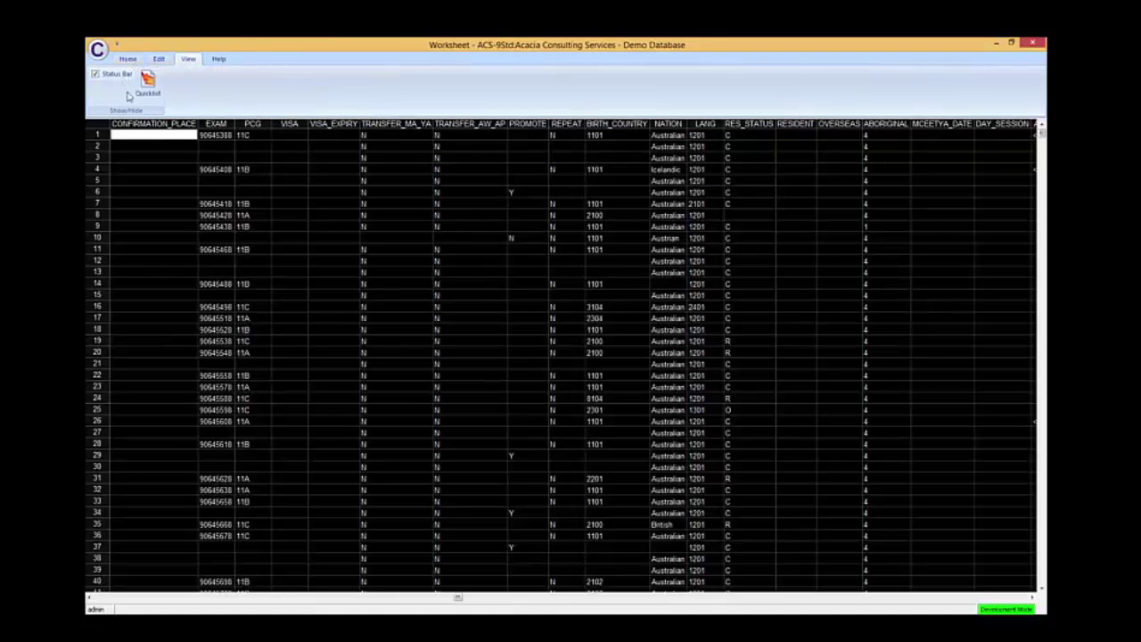